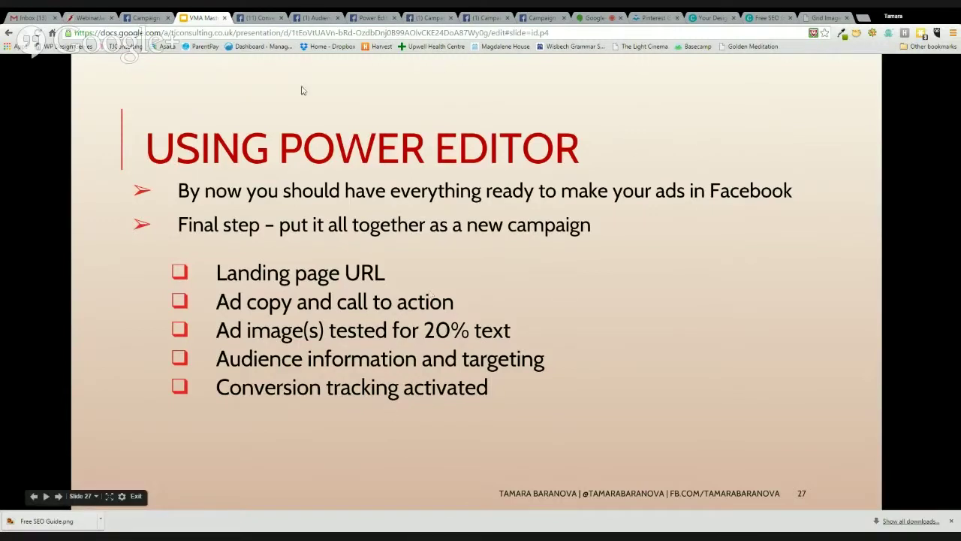
- Review the conversion-tracking pixels in Ads Manager, then return to the Power Editor ads list
click(369, 17)
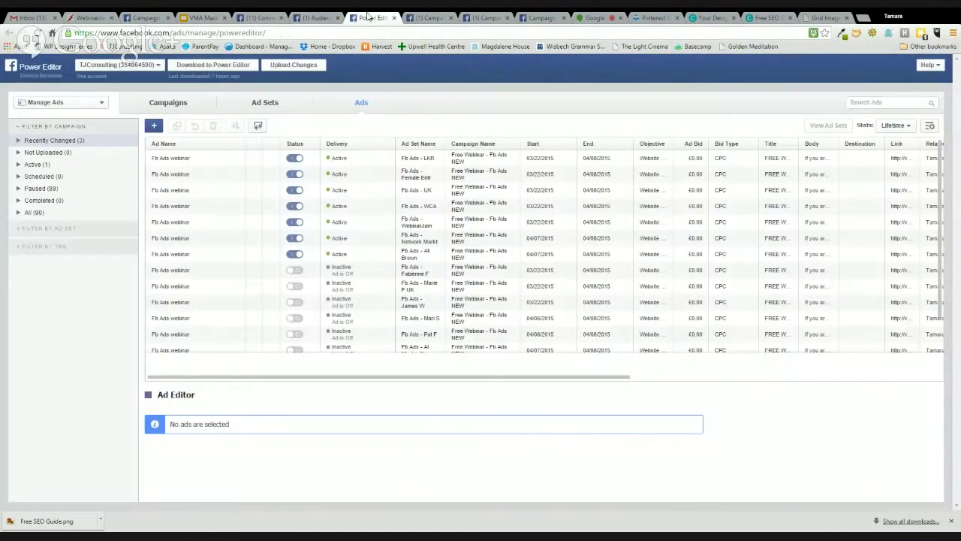
click(256, 18)
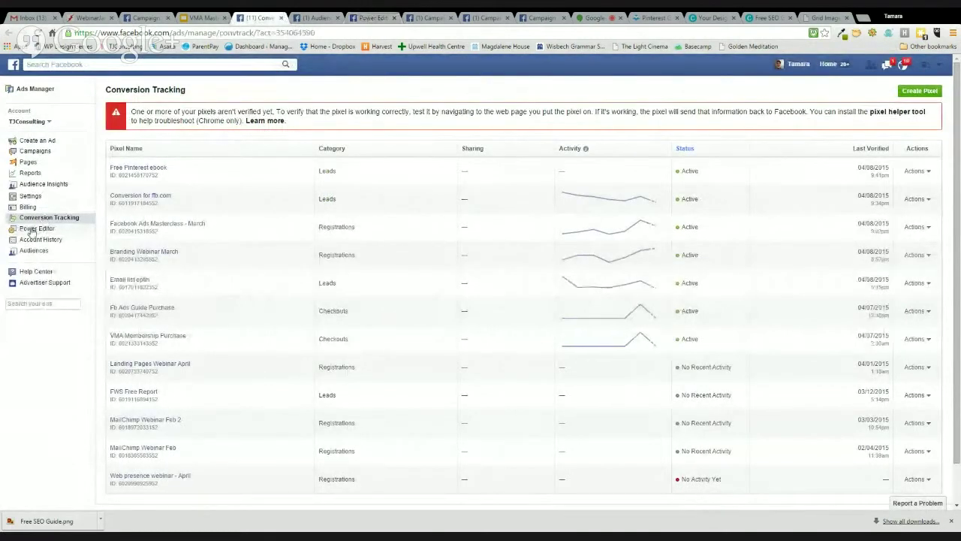
click(366, 17)
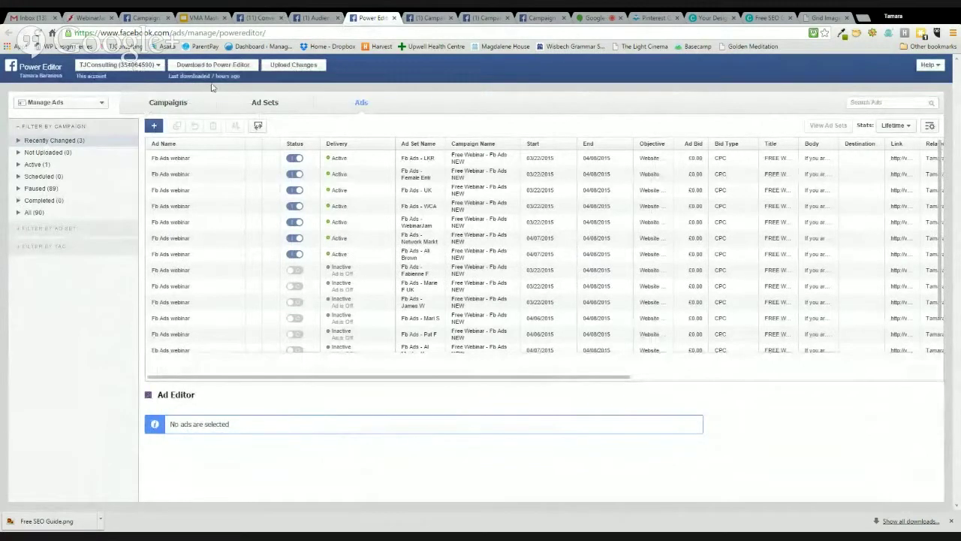
- Download fresh data for only the current ad account, then filter the ads to Active
click(239, 66)
click(376, 181)
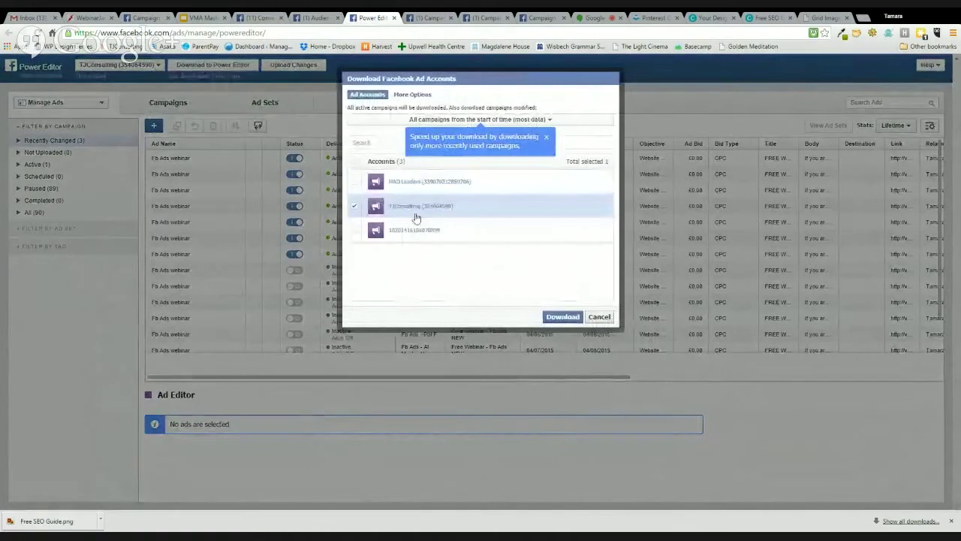
click(563, 316)
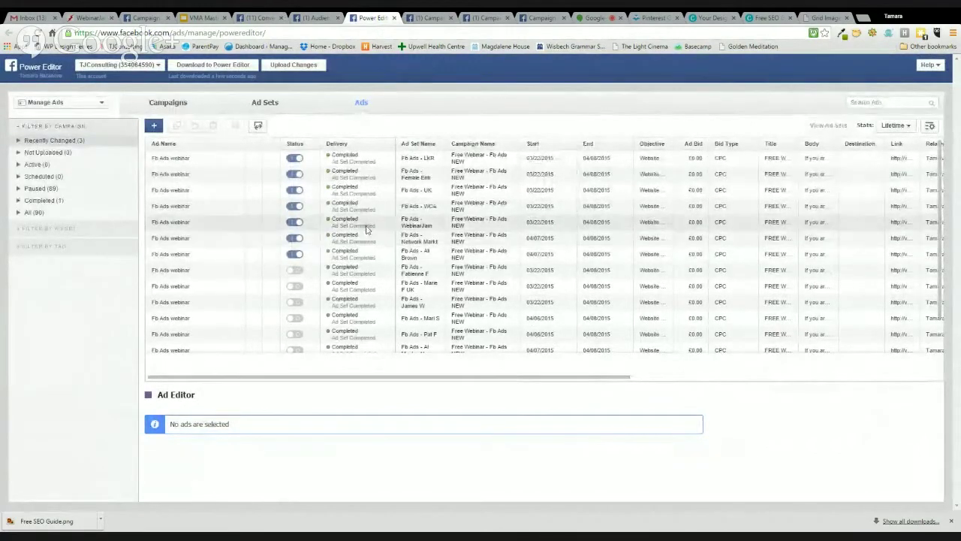
click(47, 164)
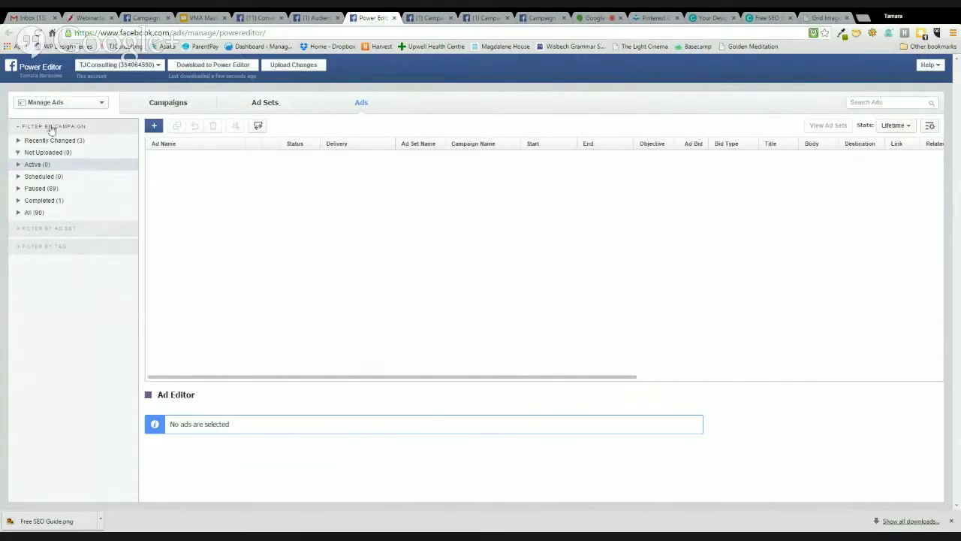
- Add a campaign named 'Free SEO Guide' with Auction buying and the Website Conversions objective
click(175, 103)
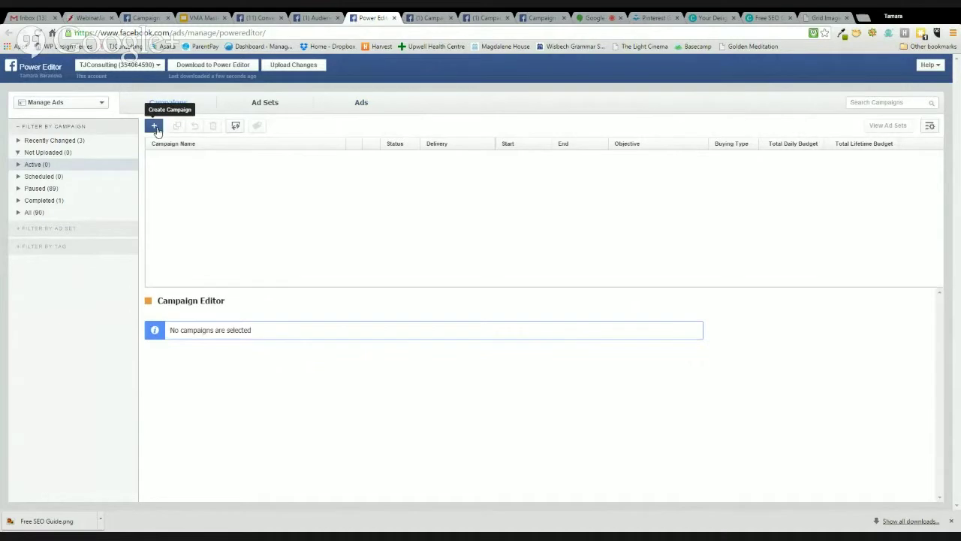
click(154, 127)
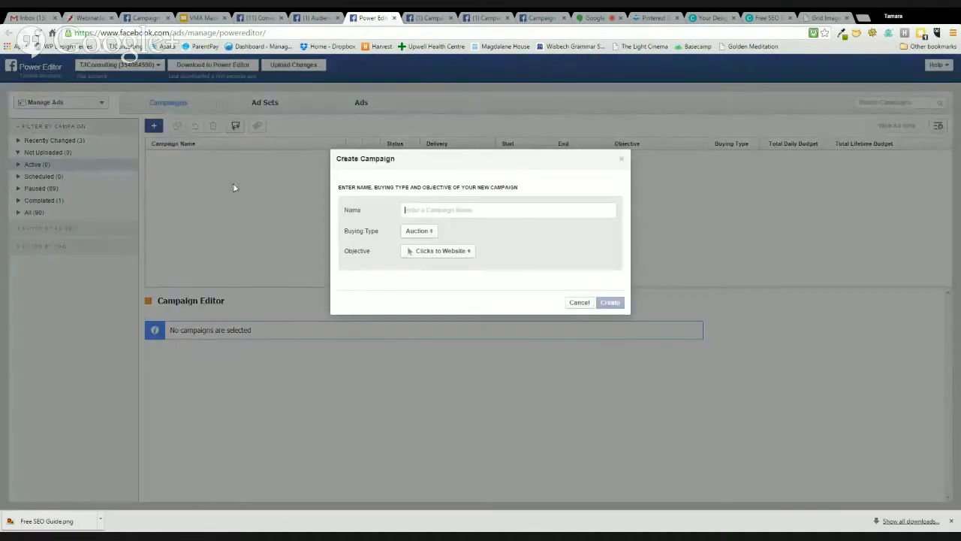
click(460, 210)
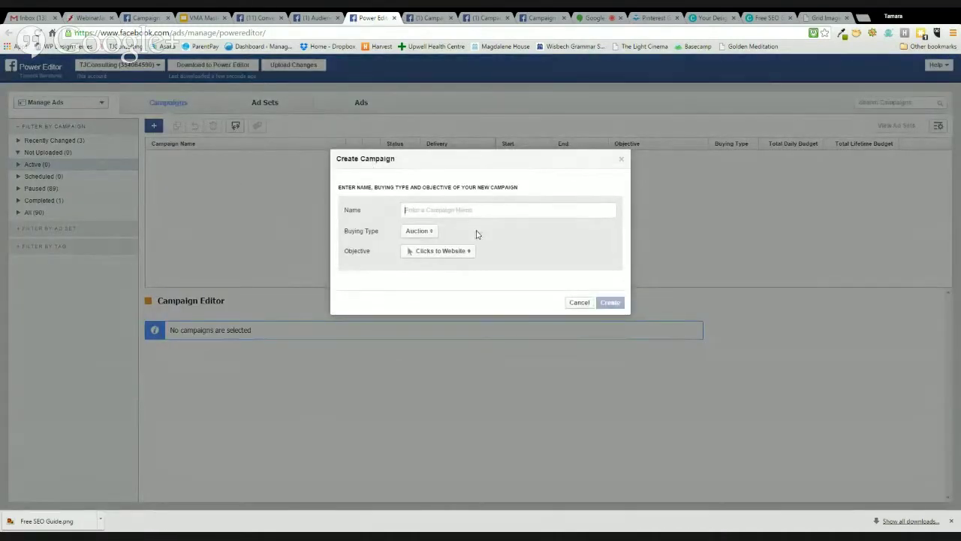
text(Free SEO Guide)
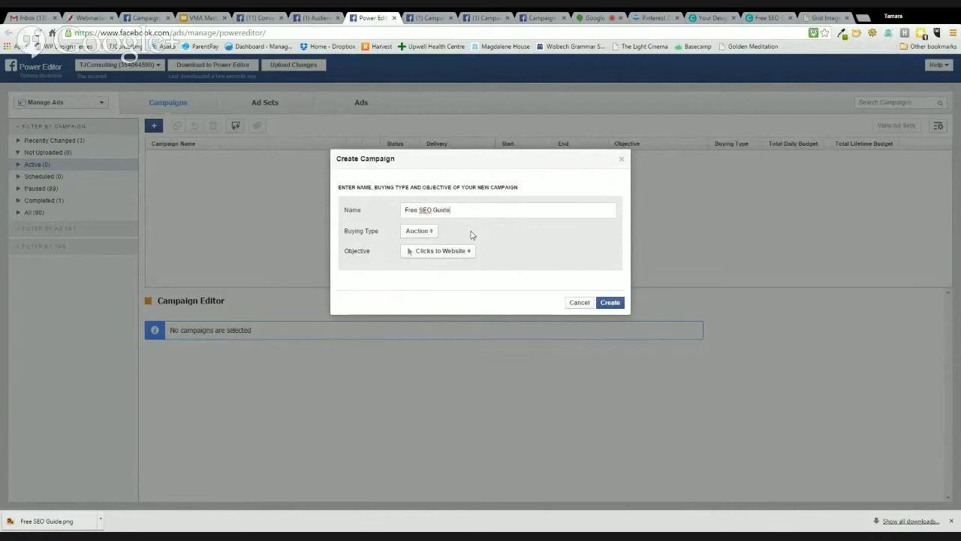
click(426, 232)
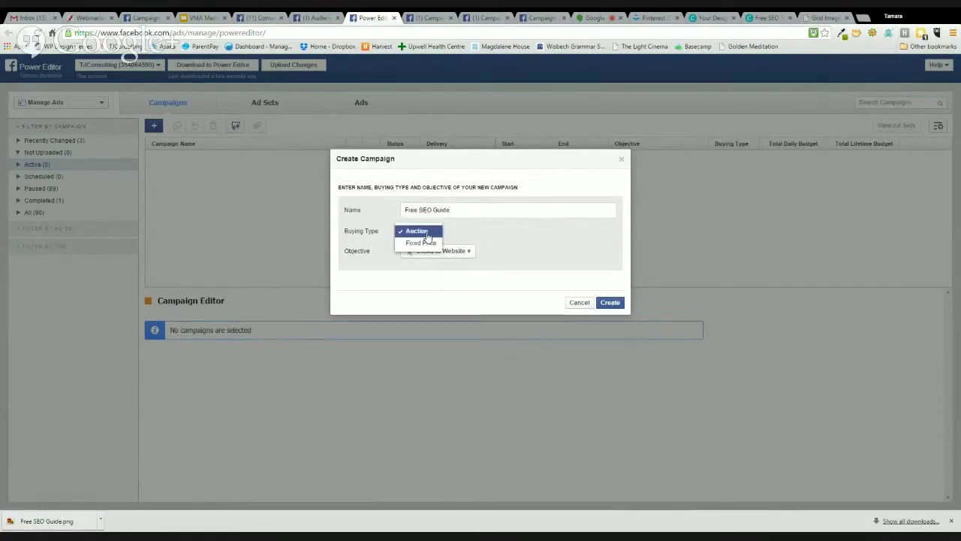
click(418, 231)
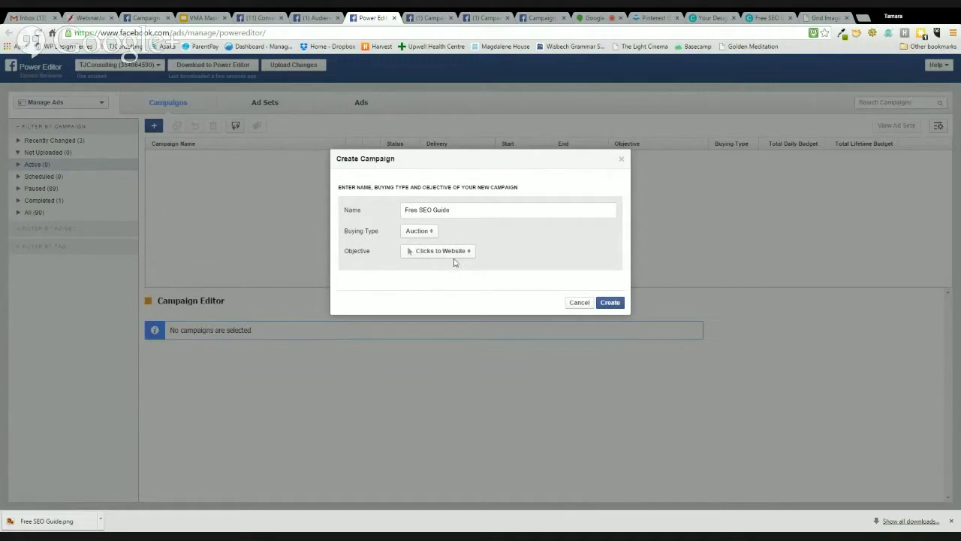
click(455, 254)
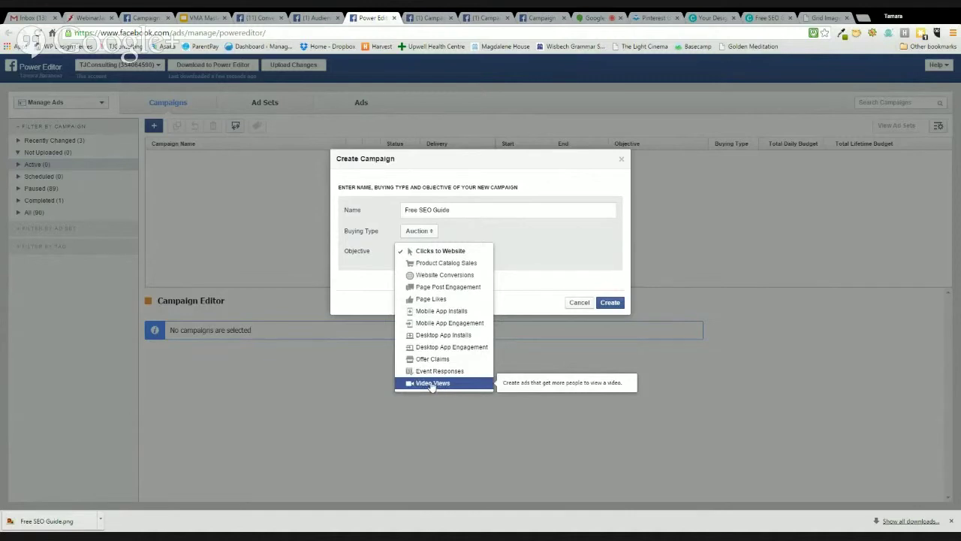
click(450, 277)
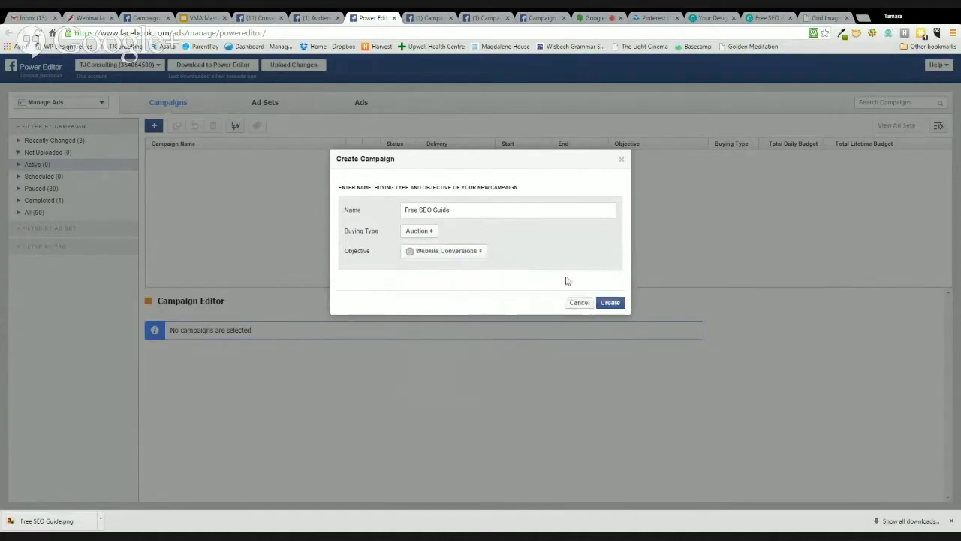
click(610, 304)
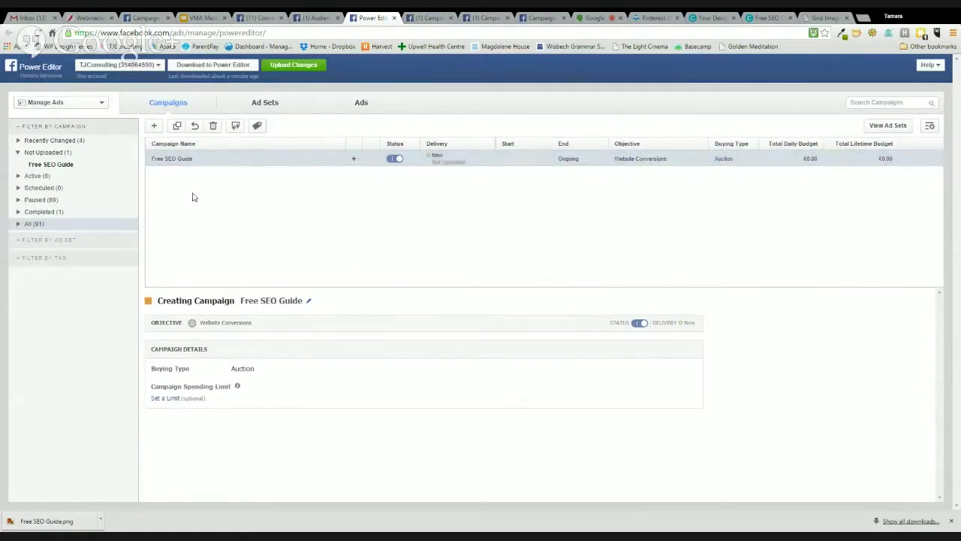
- Switch to the Ad Sets list, which is empty for the Free SEO Guide campaign
click(268, 107)
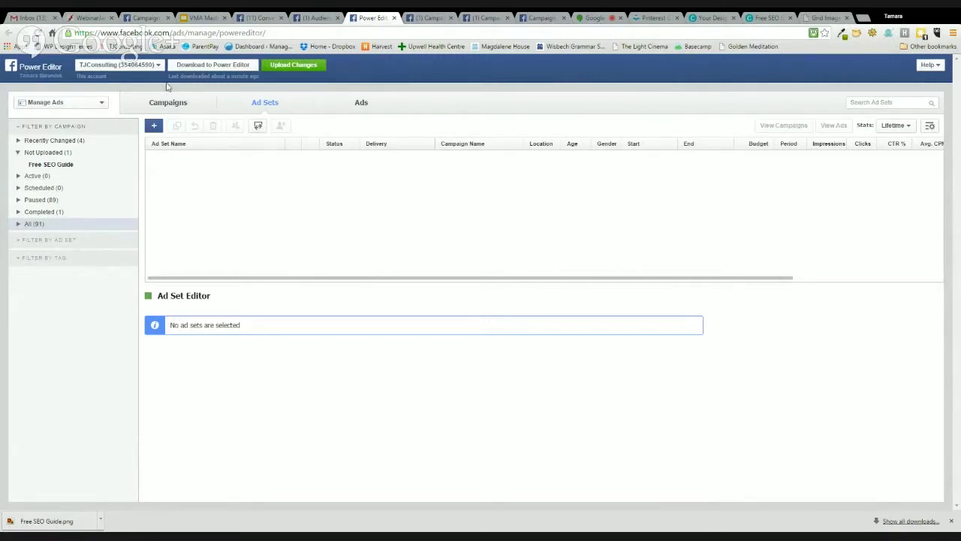
- Check the audience's Page Likes affinity, such as Tony Robbins, then return to Power Editor
click(314, 18)
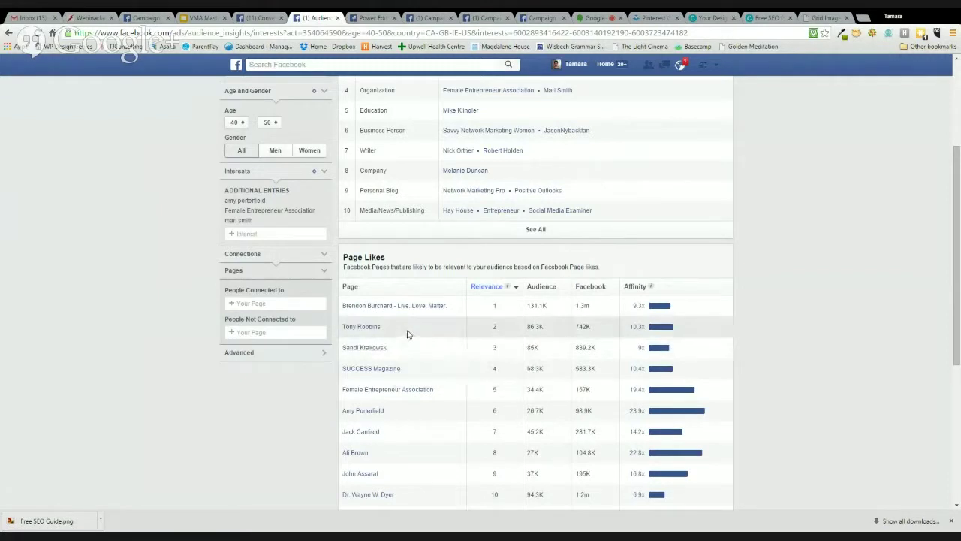
mouse_move(365, 333)
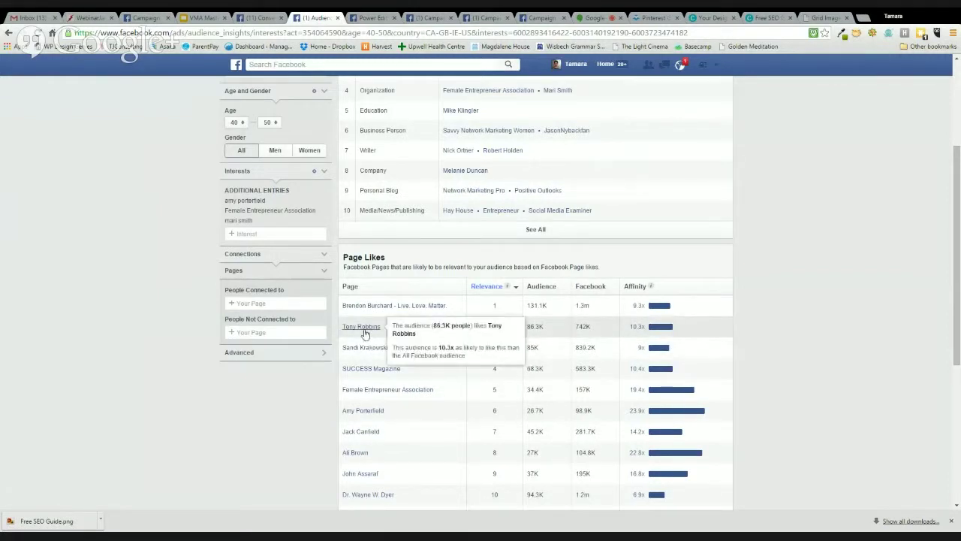
mouse_move(371, 350)
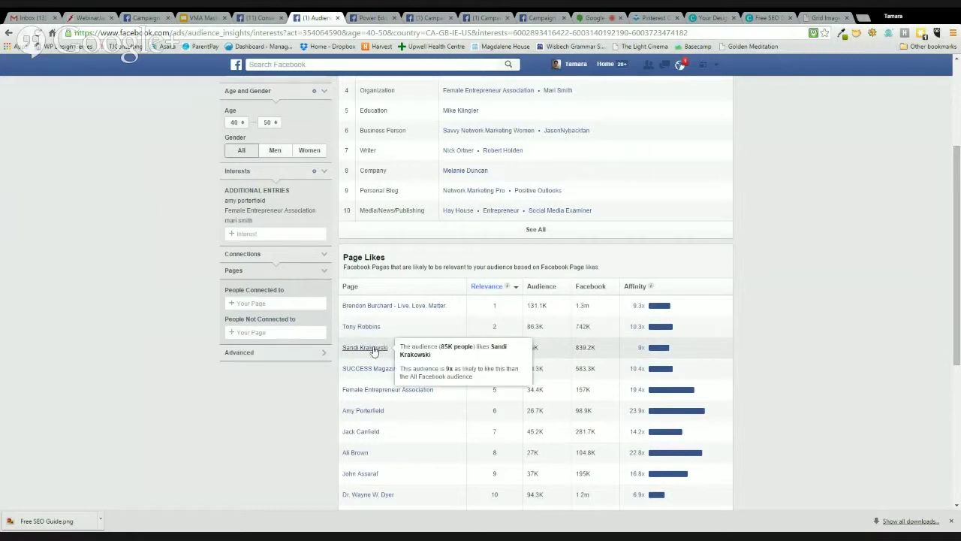
click(366, 17)
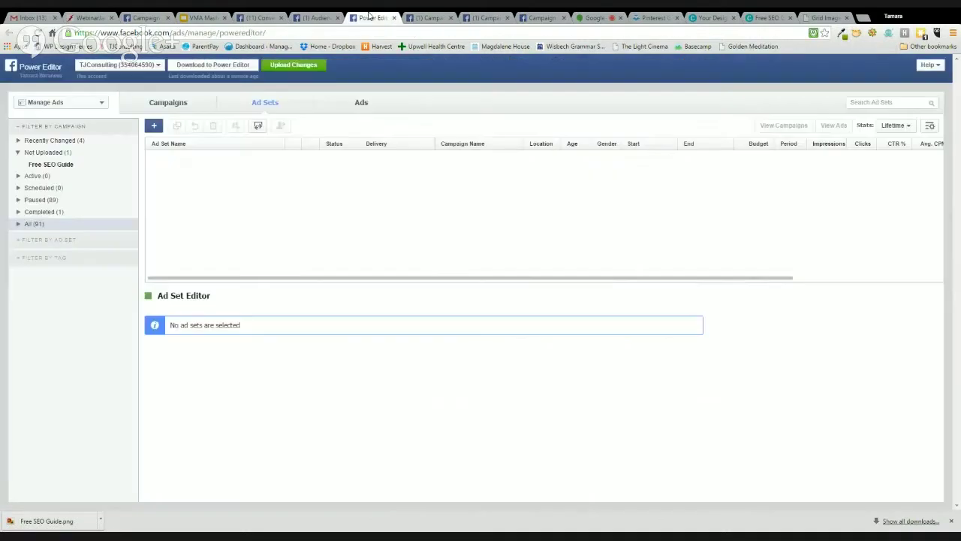
- Create ad set 'T Robbins fans' under Free SEO Guide using the Free Pinterest ebook pixel
click(154, 128)
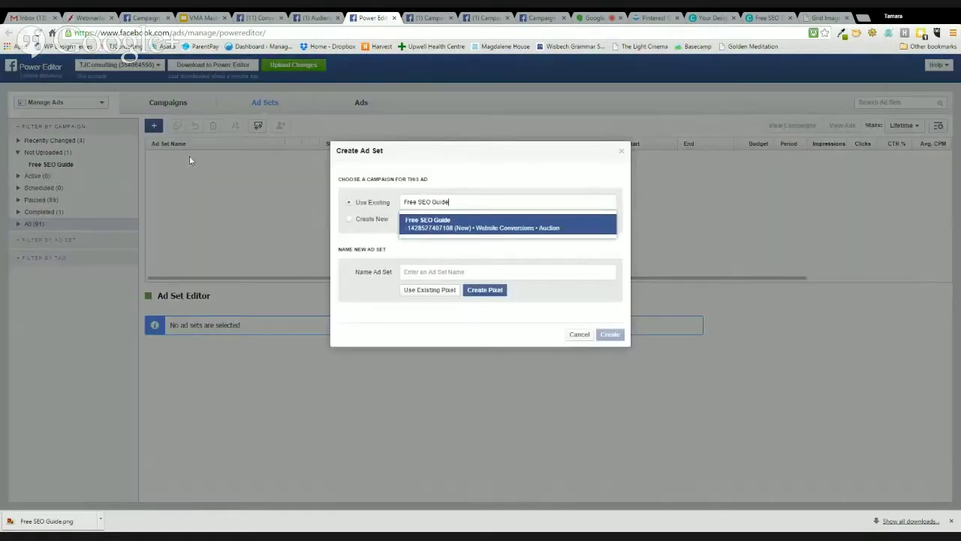
click(404, 223)
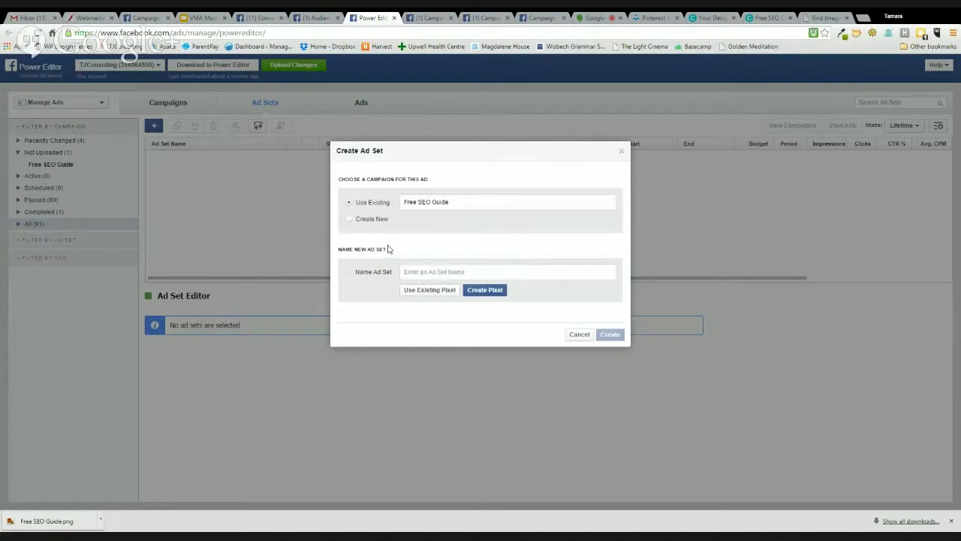
click(422, 298)
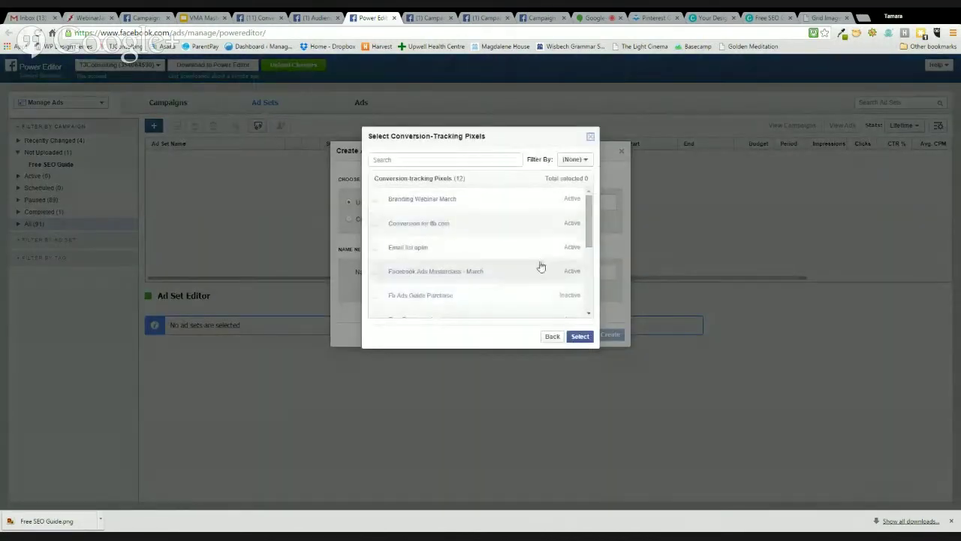
scroll(588, 314, down, 5)
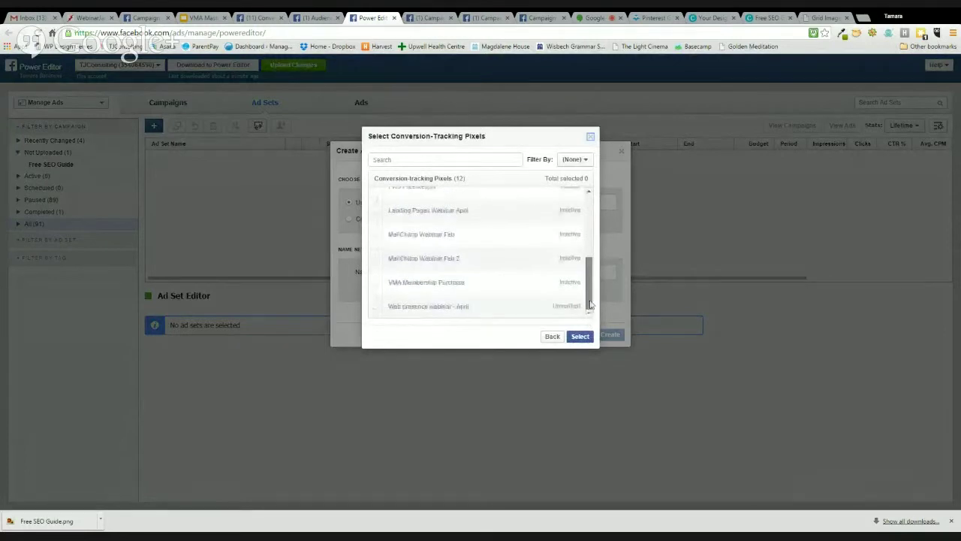
scroll(481, 266, up, 5)
click(417, 292)
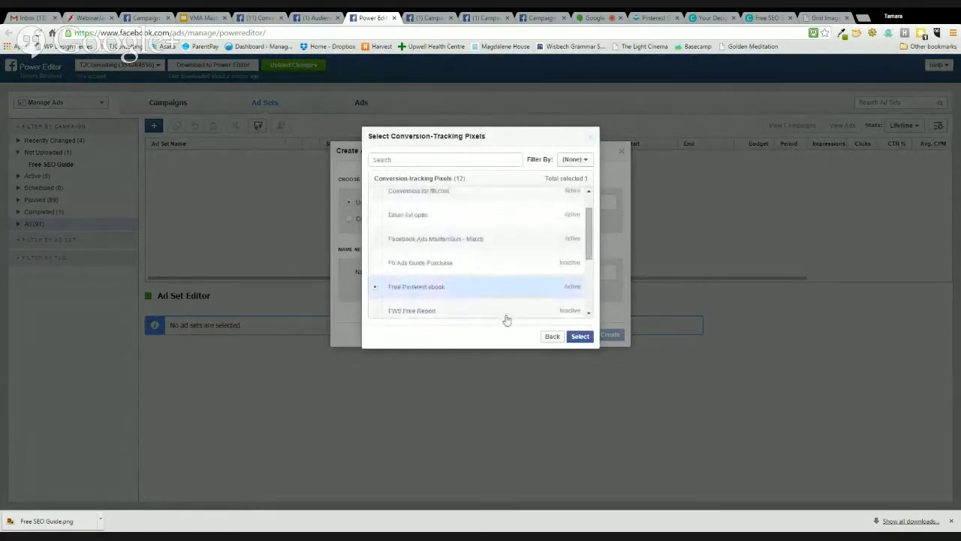
click(582, 337)
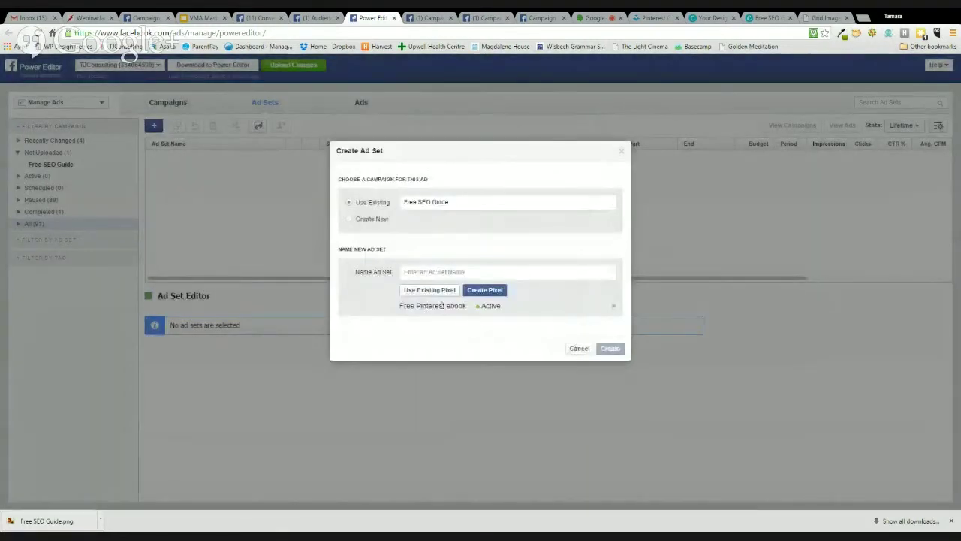
click(417, 272)
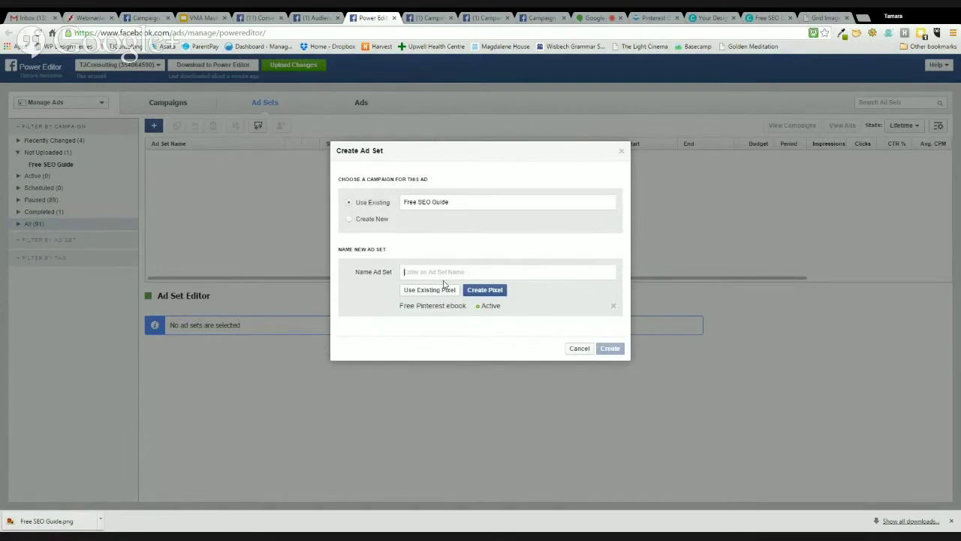
text(T Robbins fans)
click(613, 350)
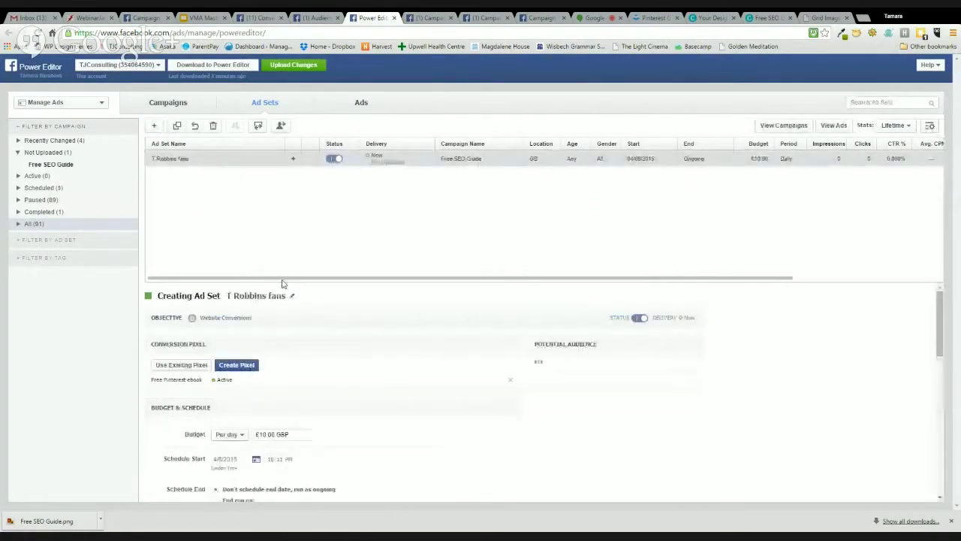
- Keep the budget set per day and change the amount from £10 to £5
drag(279, 281, 287, 201)
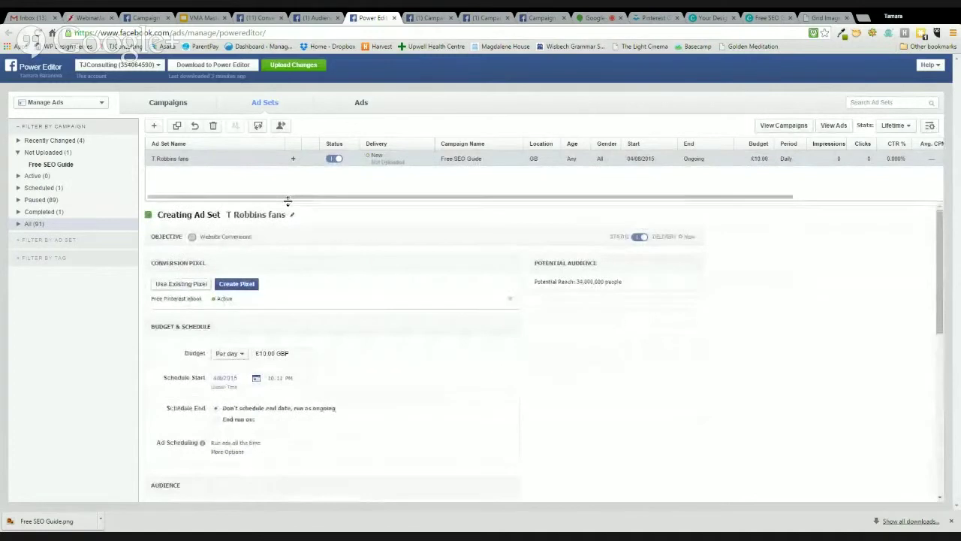
click(952, 520)
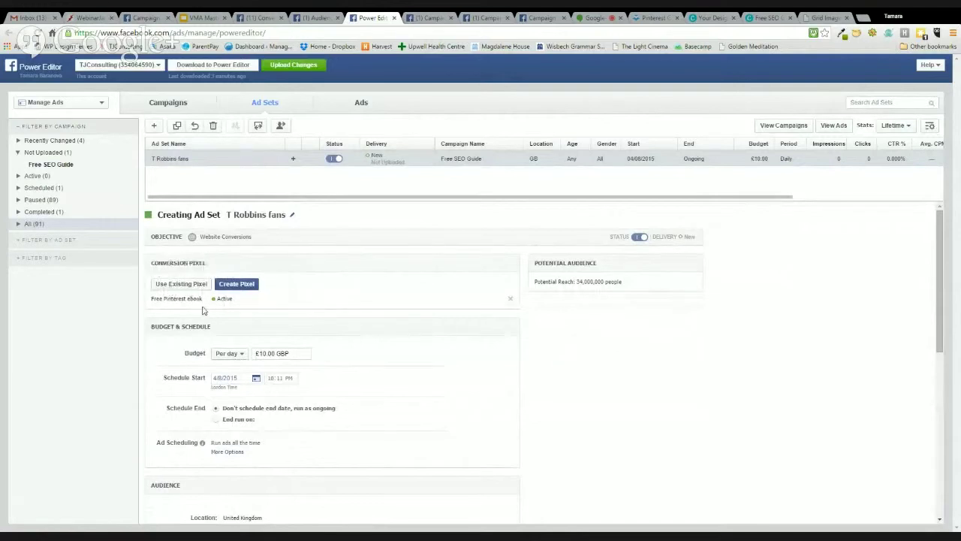
scroll(353, 361, down, 1)
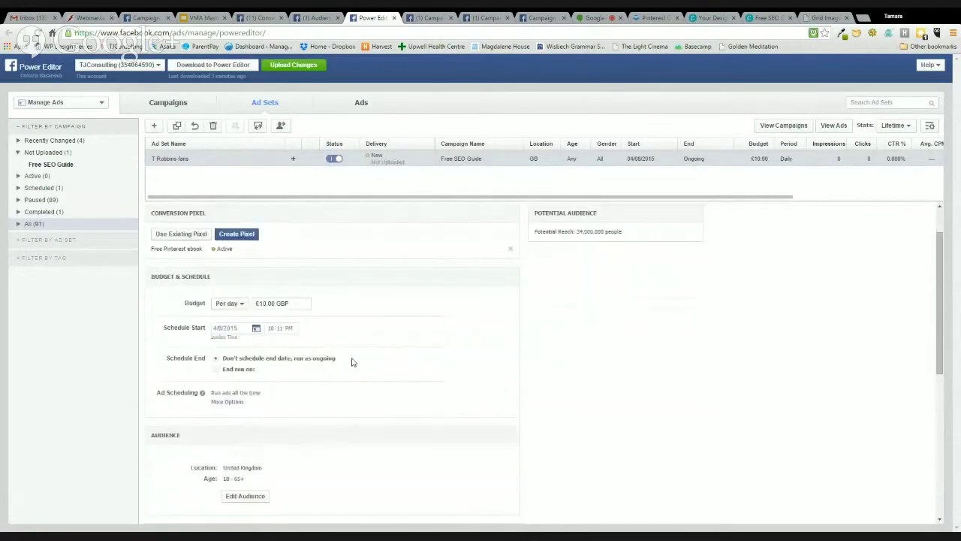
click(243, 305)
click(238, 308)
click(240, 306)
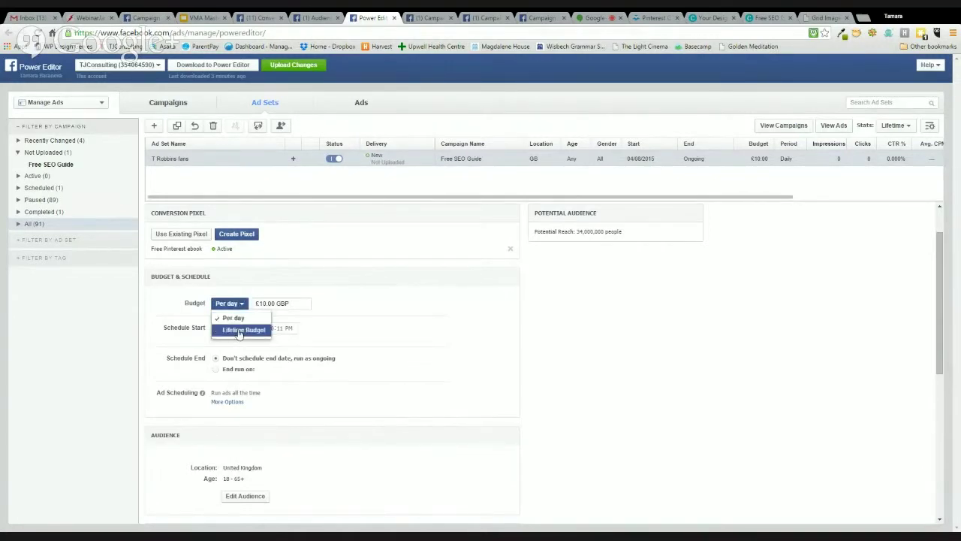
click(242, 317)
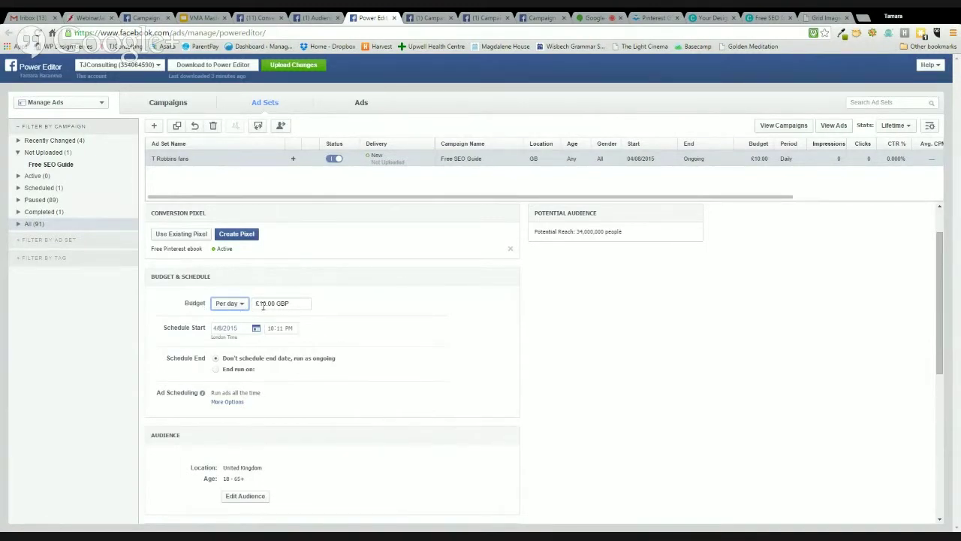
drag(256, 303, 268, 304)
text(5)
- Schedule the ad set to start 4/13/2015 and end 4/17/2015 at 11:00 PM
click(256, 328)
click(221, 398)
click(215, 369)
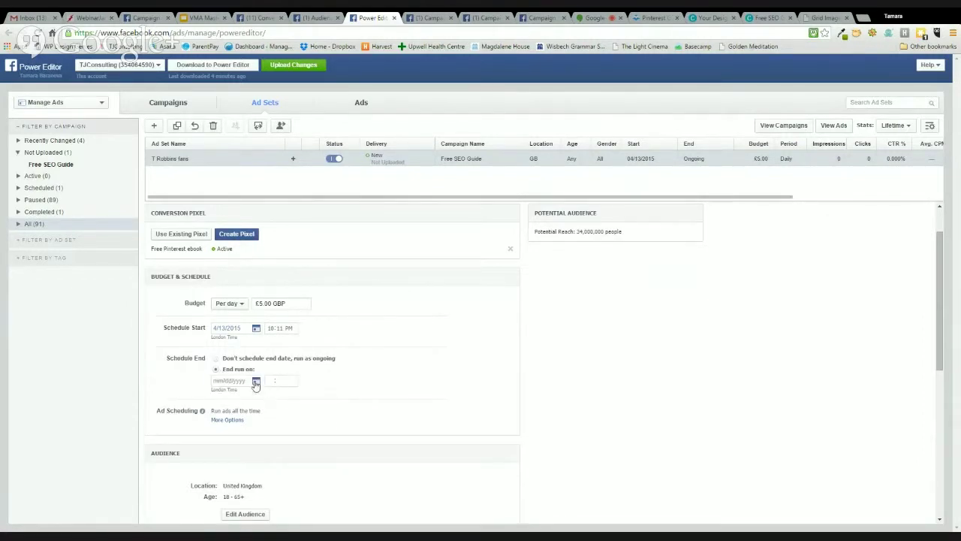
click(255, 381)
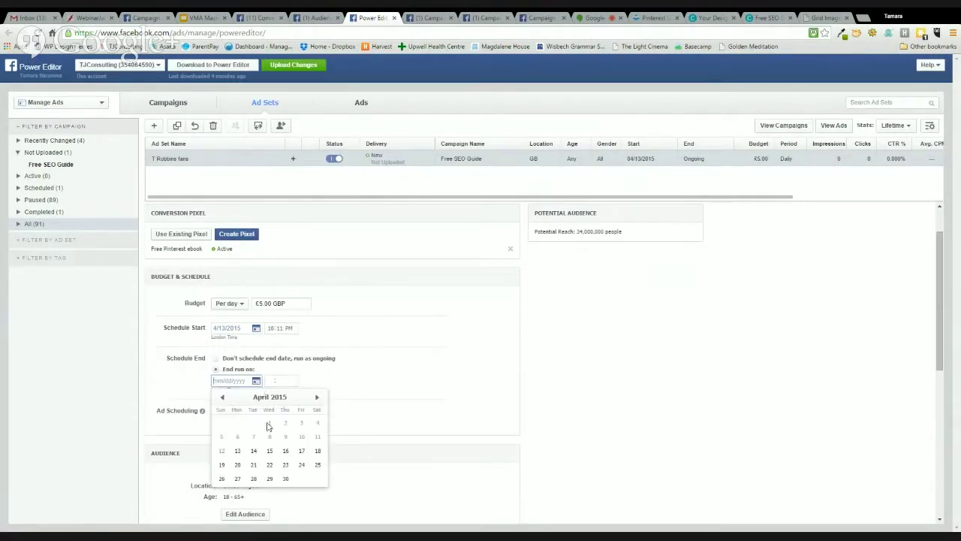
click(301, 450)
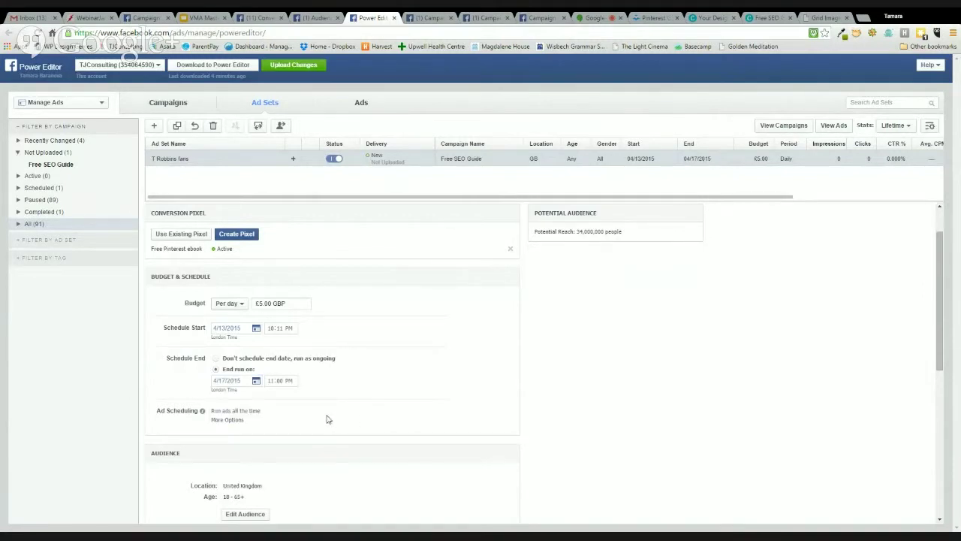
scroll(328, 418, down, 1)
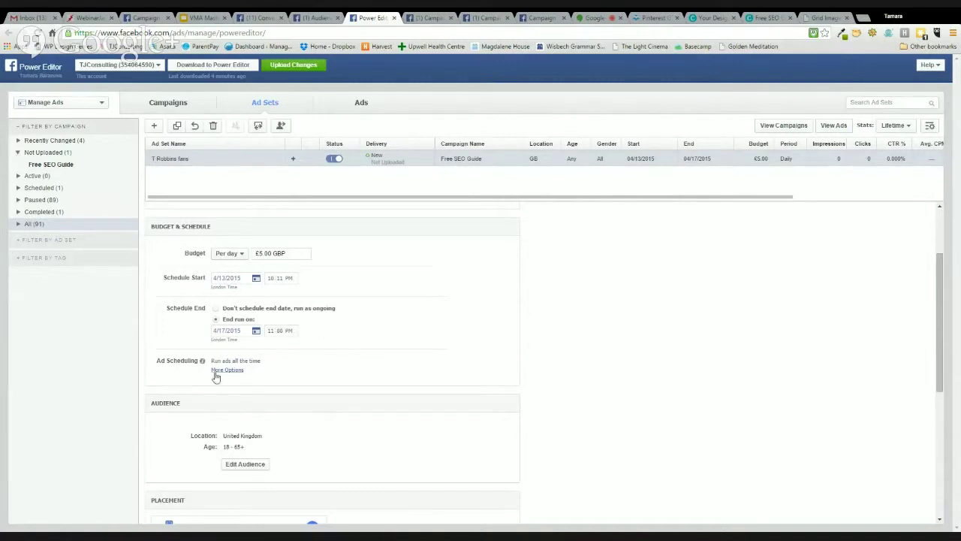
scroll(279, 396, down, 1)
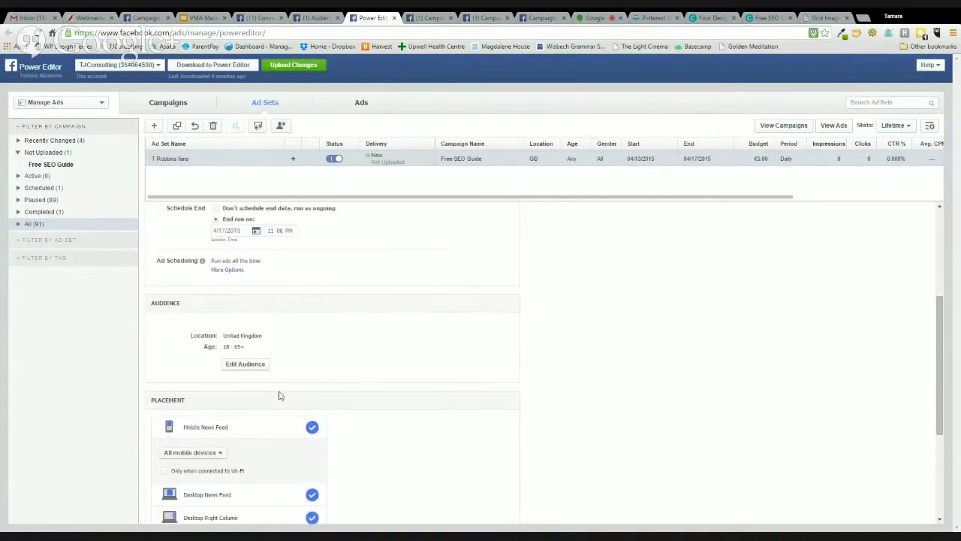
scroll(287, 397, down, 1)
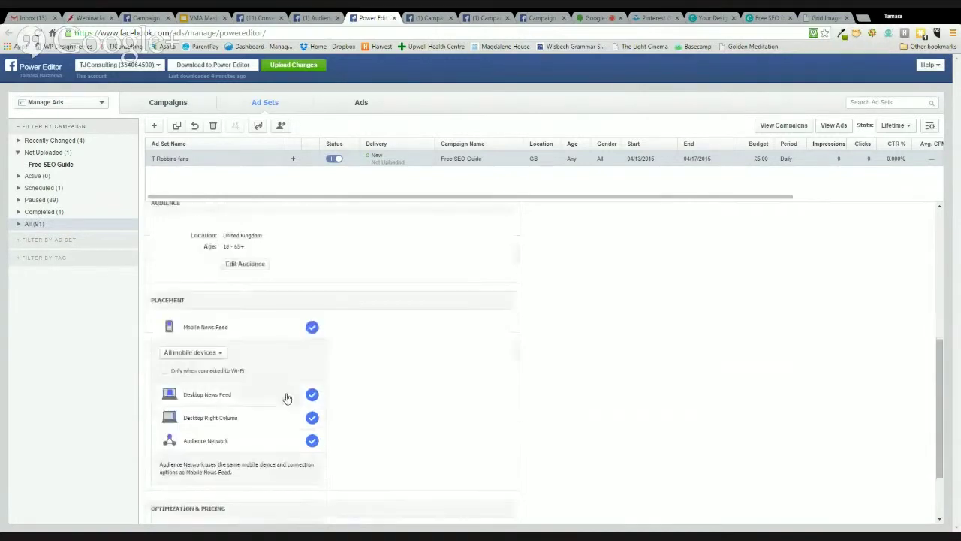
scroll(271, 372, up, 1)
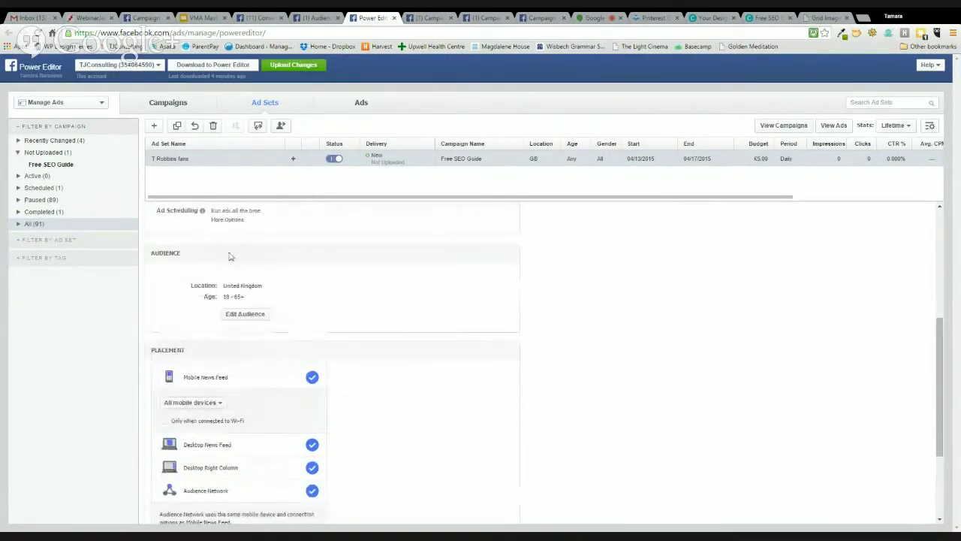
- Edit the audience to target women only, aged 28 to 50
click(246, 315)
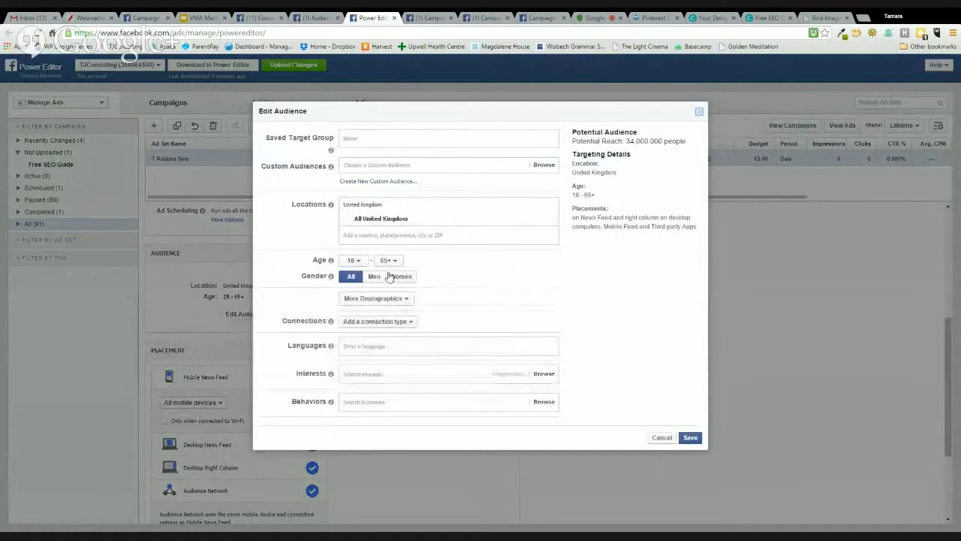
click(390, 277)
click(353, 260)
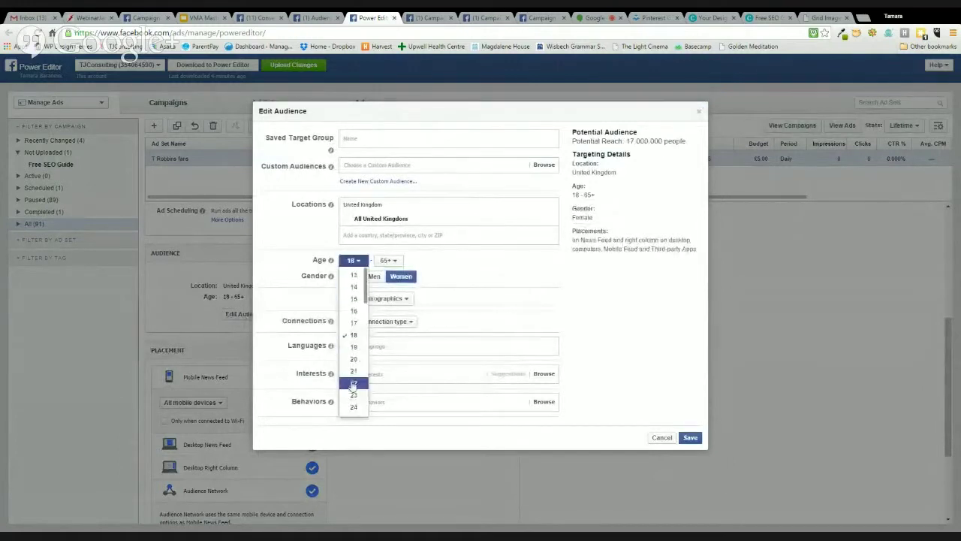
scroll(353, 398, down, 2)
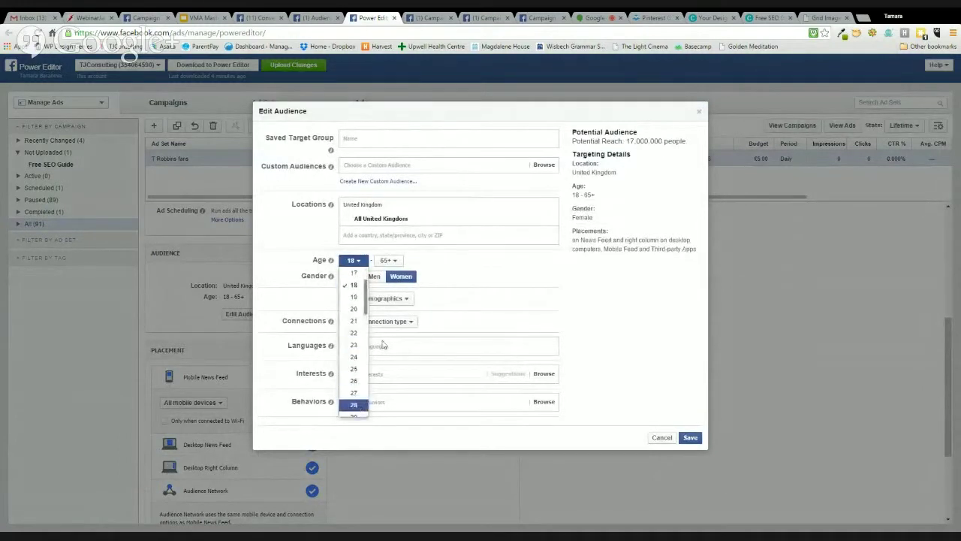
click(353, 405)
click(388, 260)
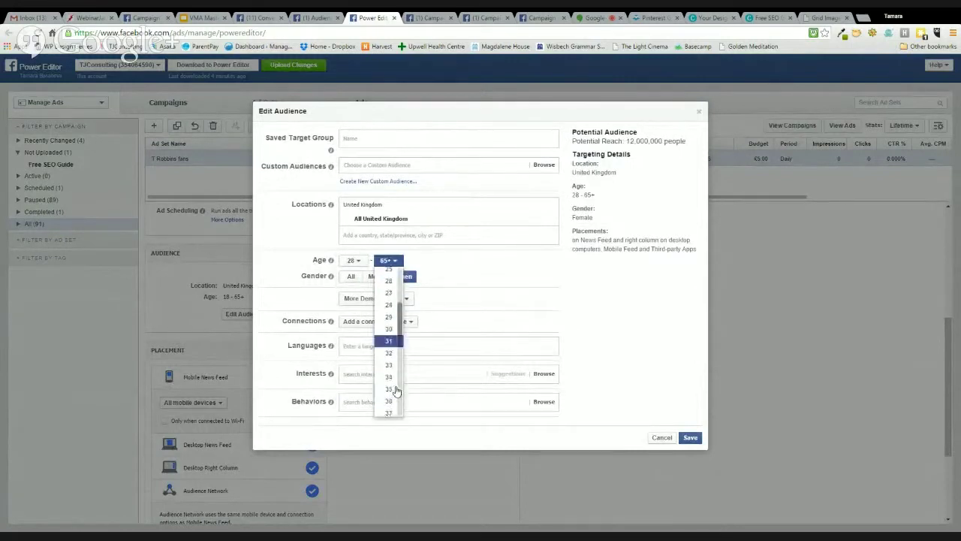
scroll(394, 389, down, 5)
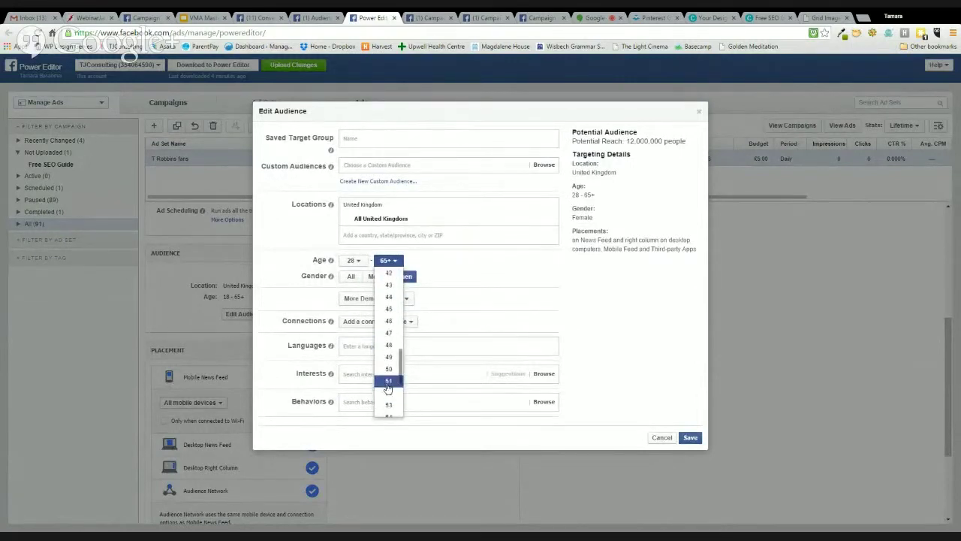
click(389, 369)
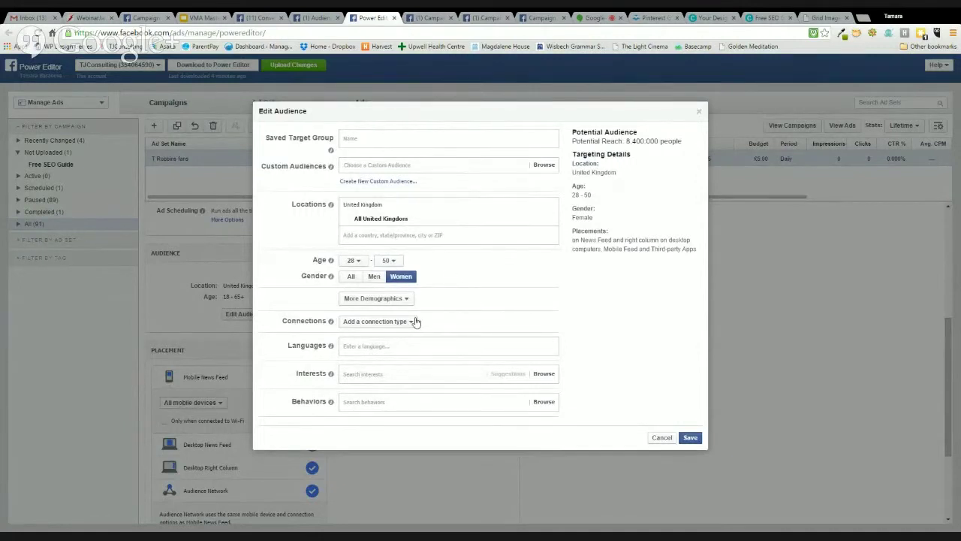
- Search Interests for 'tony robb' and add Tony Robbins as a targeted interest
click(379, 374)
text(t)
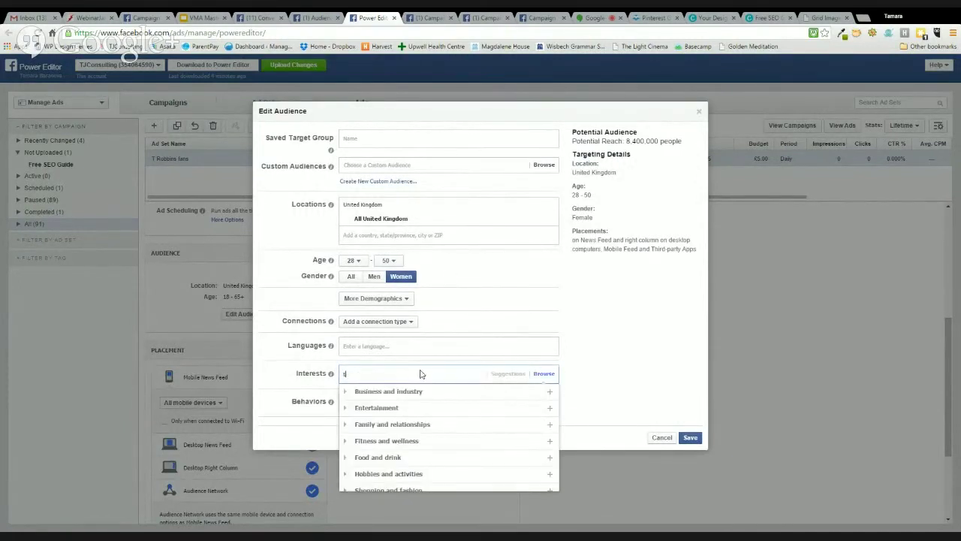
text(ony)
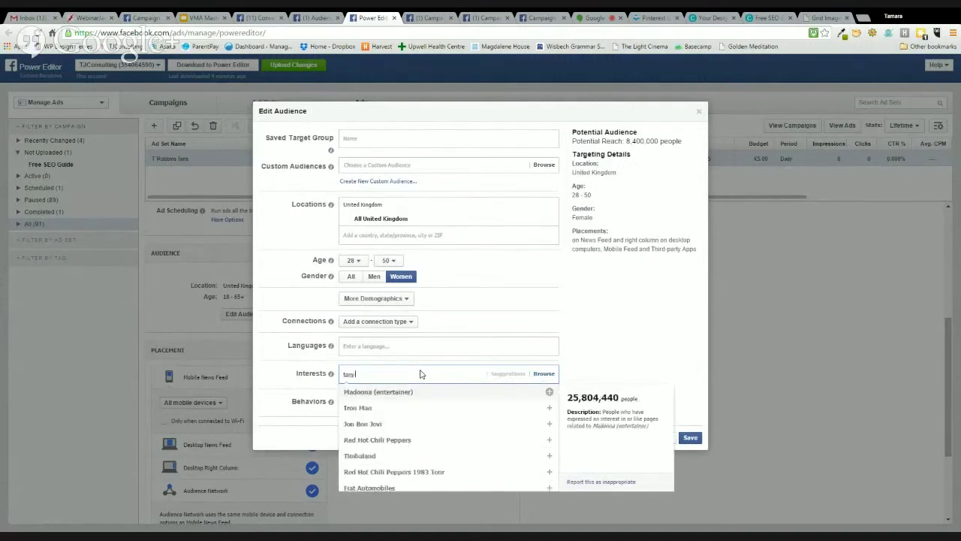
text( robb)
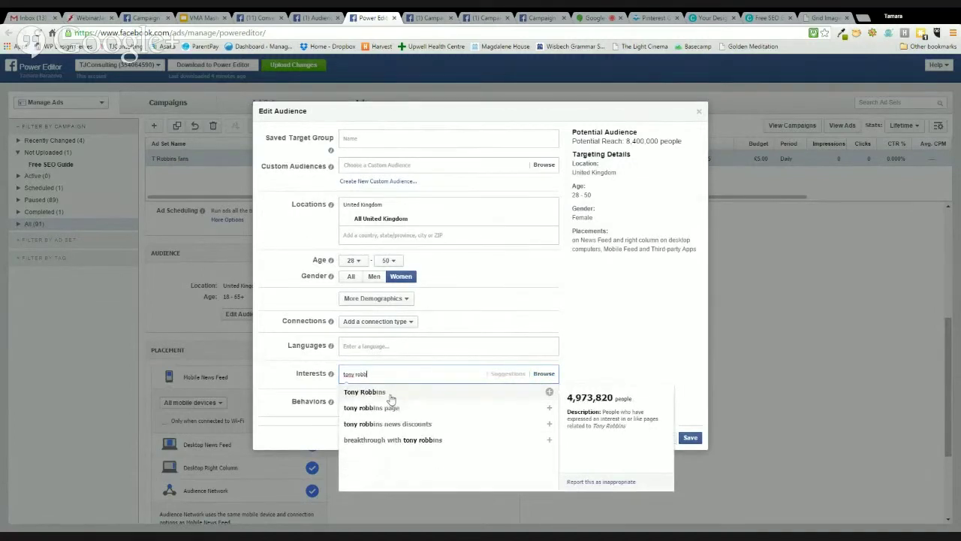
click(390, 397)
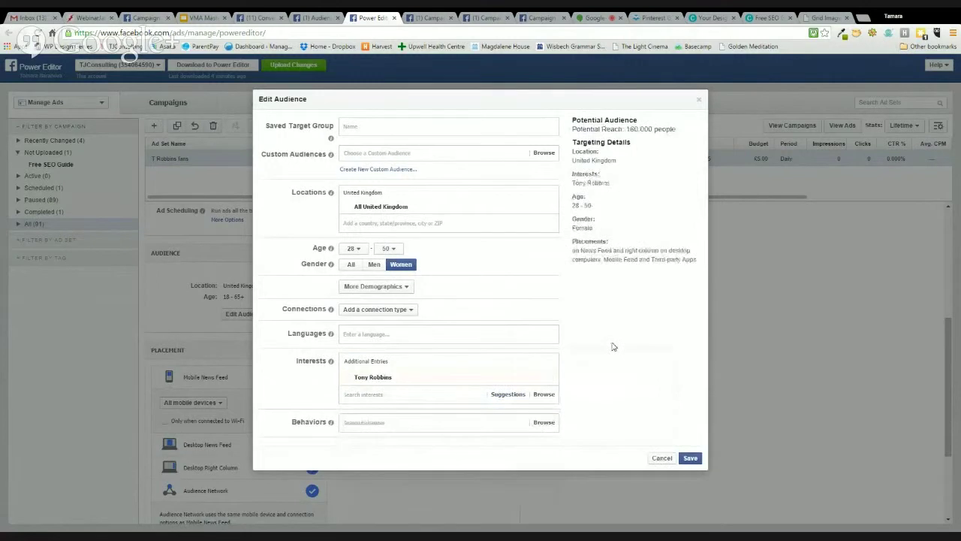
- Swap the Small business owners behaviour for Facebook Page Admins, narrowing reach to 70,000
click(364, 423)
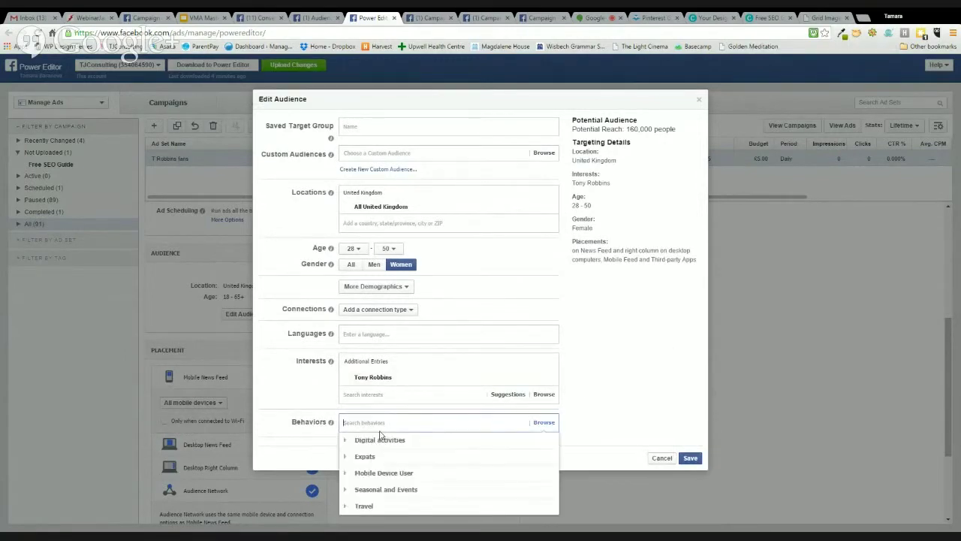
text(small)
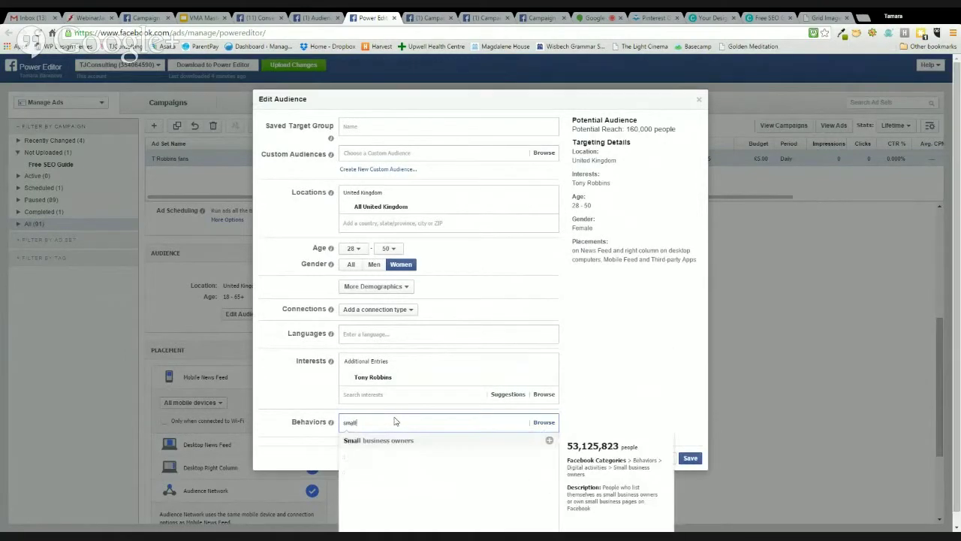
click(391, 443)
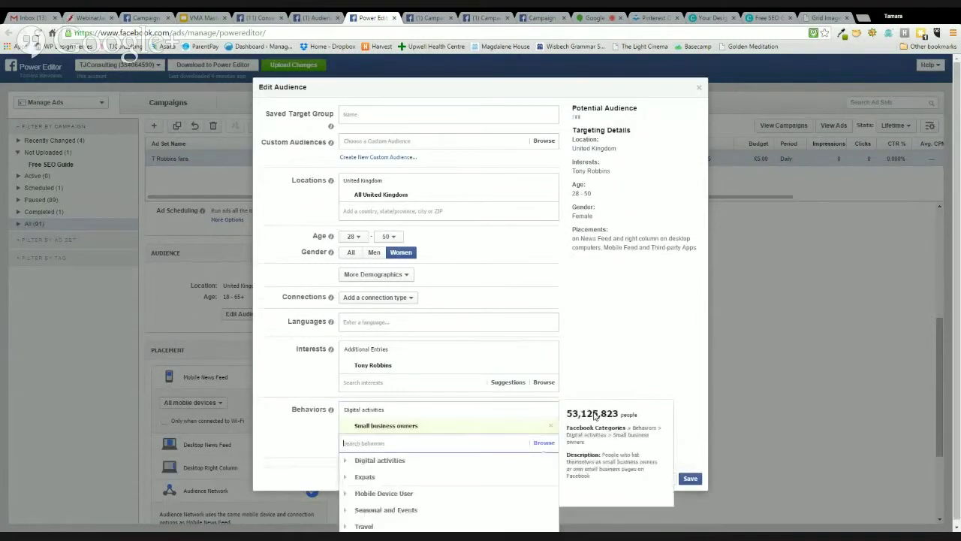
click(623, 375)
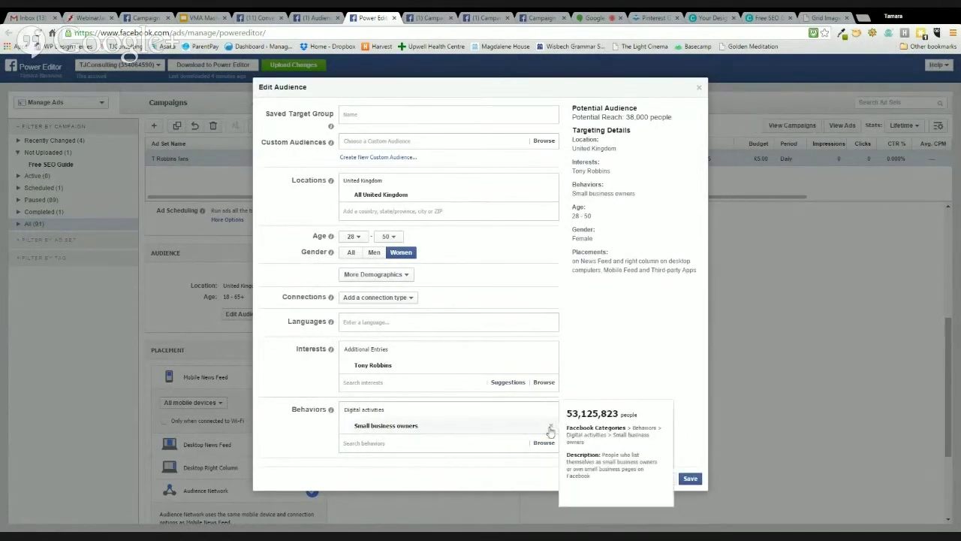
click(549, 426)
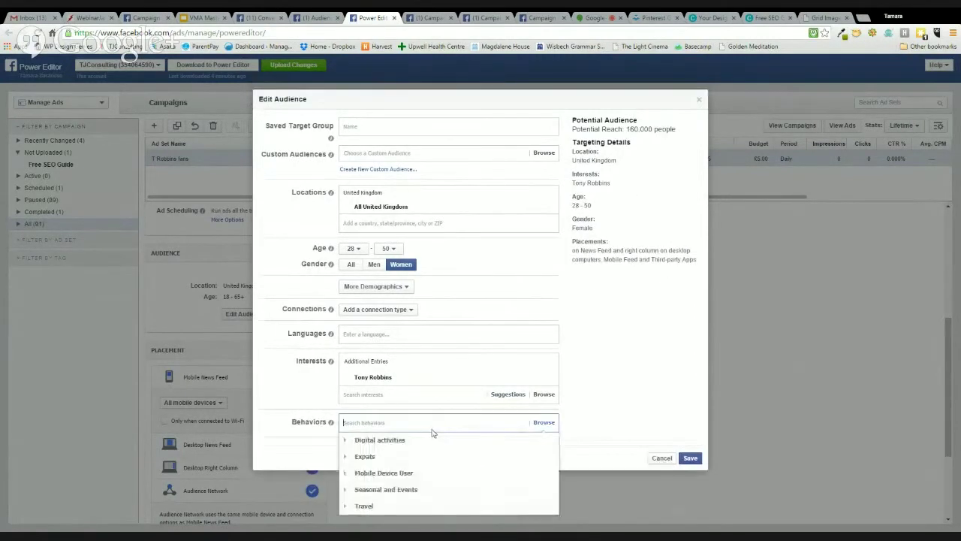
text(faceb)
click(391, 446)
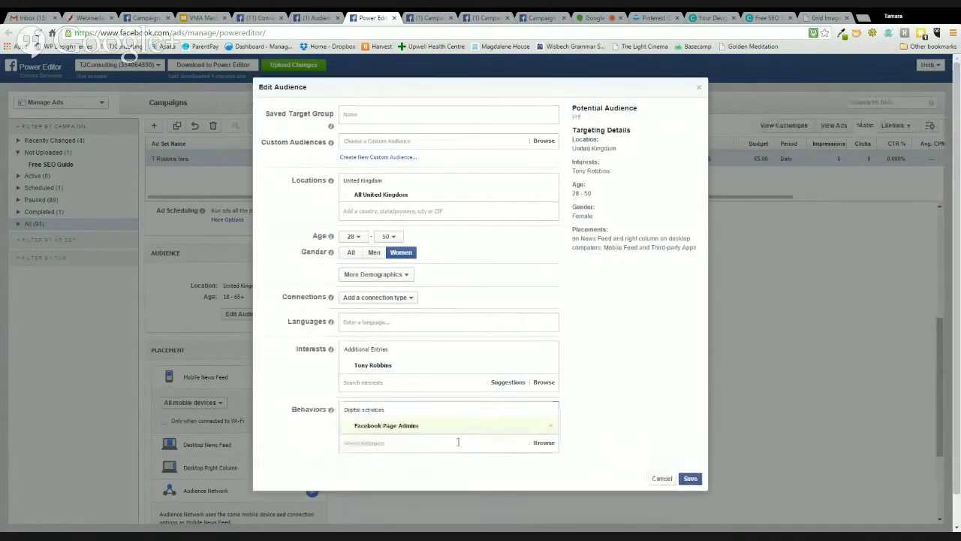
click(614, 389)
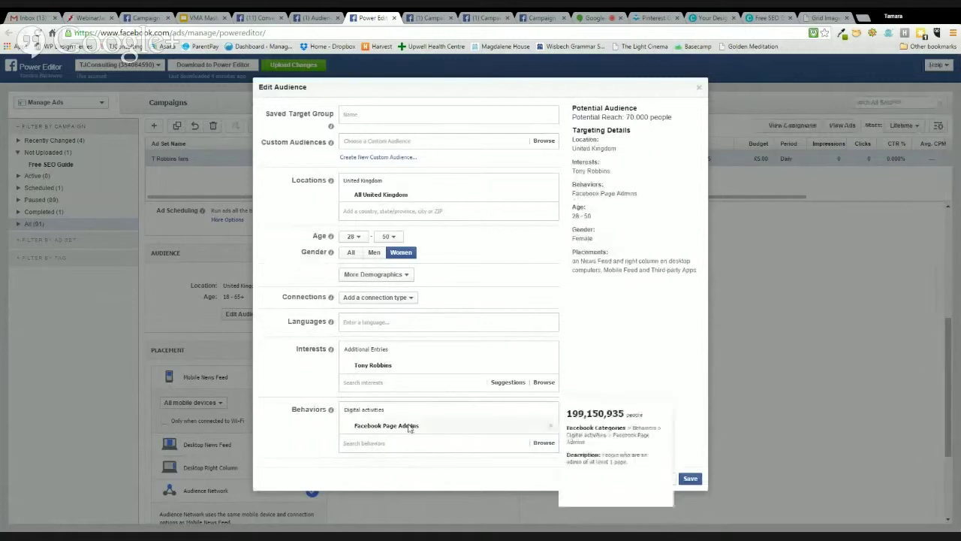
mouse_move(421, 366)
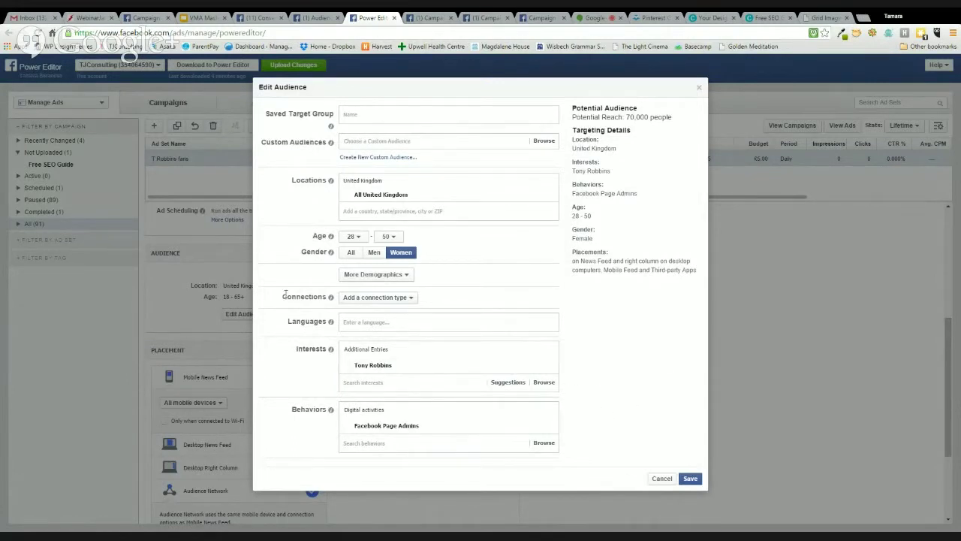
- Look over the available connection type options without adding any
click(405, 298)
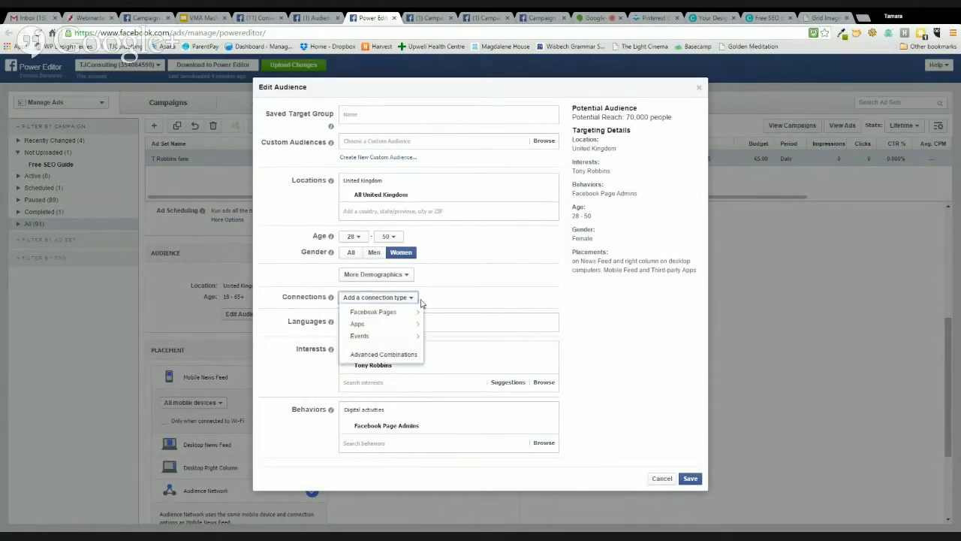
mouse_move(411, 313)
click(442, 298)
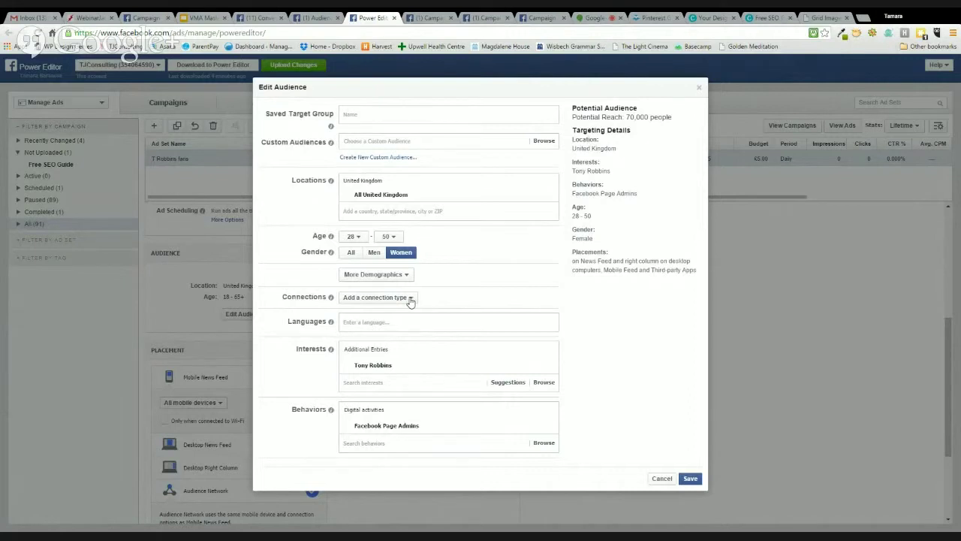
mouse_move(387, 369)
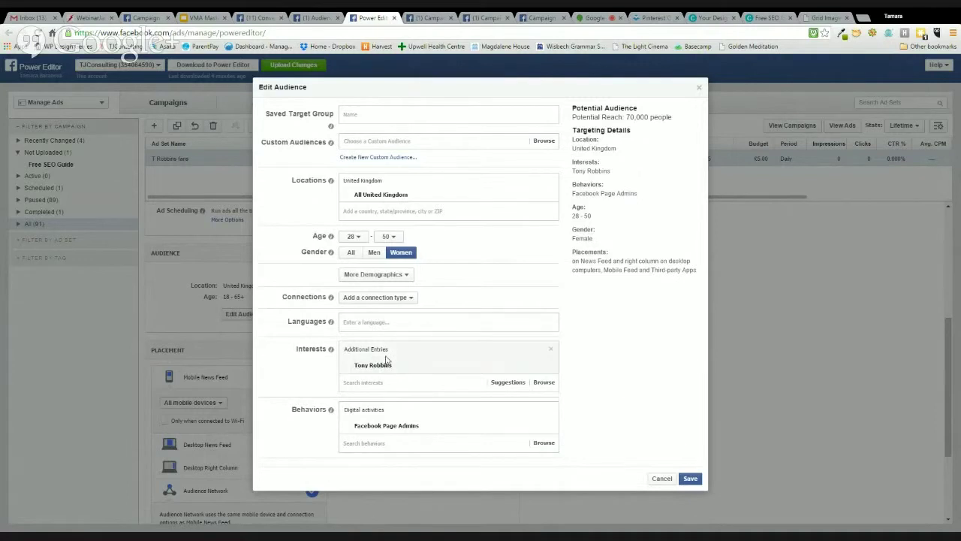
mouse_move(408, 425)
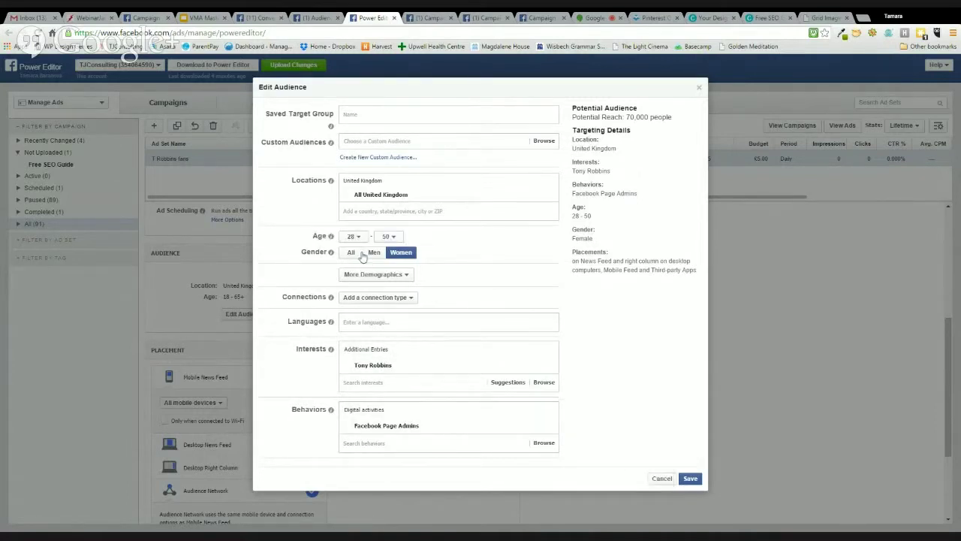
mouse_move(326, 236)
click(377, 298)
mouse_move(377, 316)
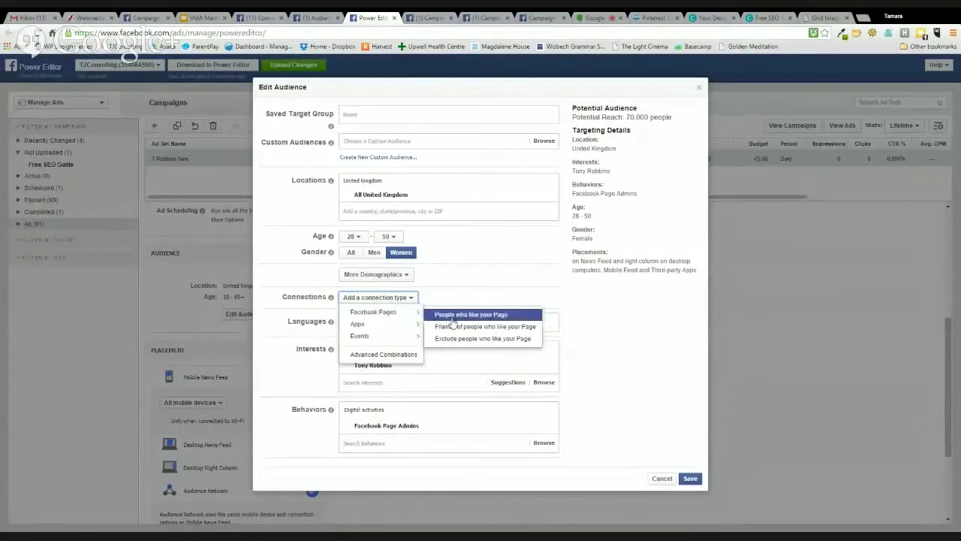
click(482, 277)
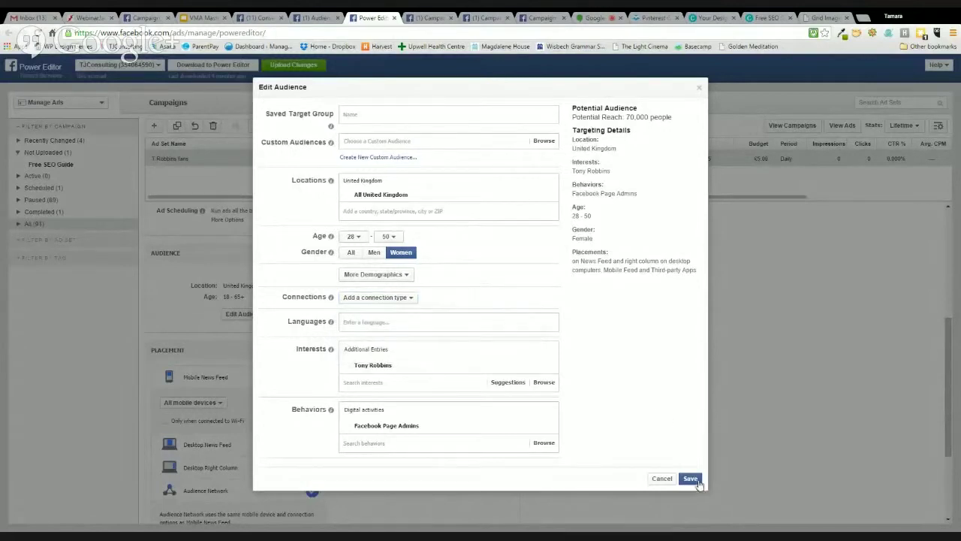
- Check More Demographics and Facebook Pages connection options without choosing one, then save the audience
click(388, 276)
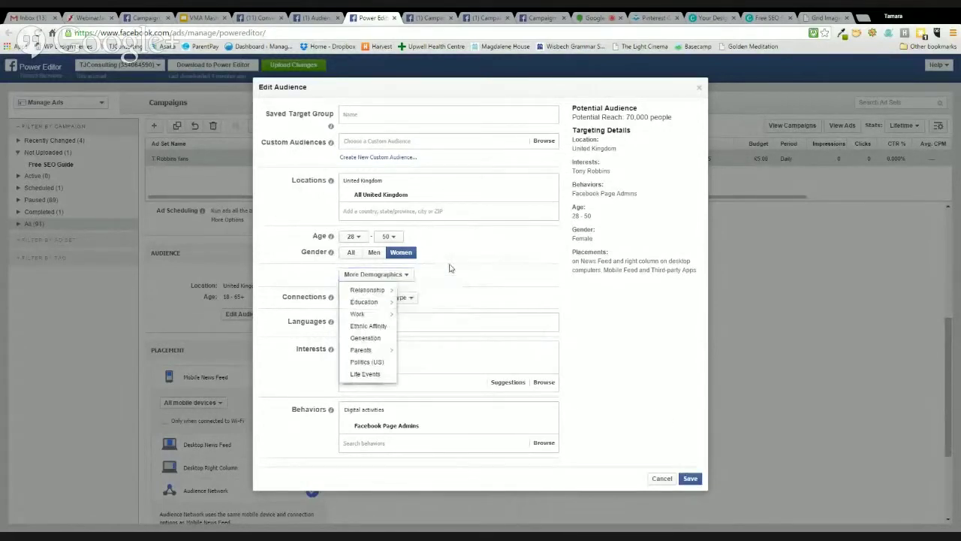
click(409, 286)
click(409, 300)
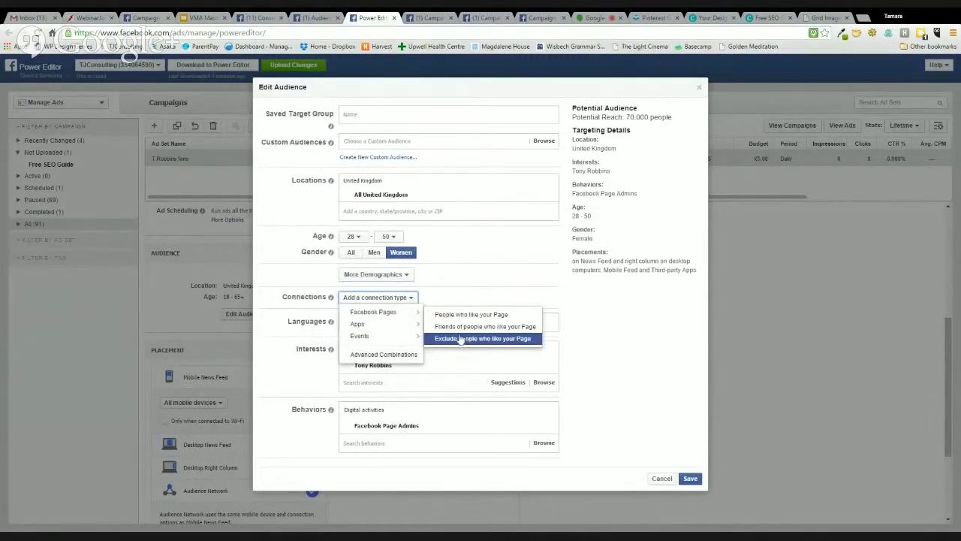
click(460, 292)
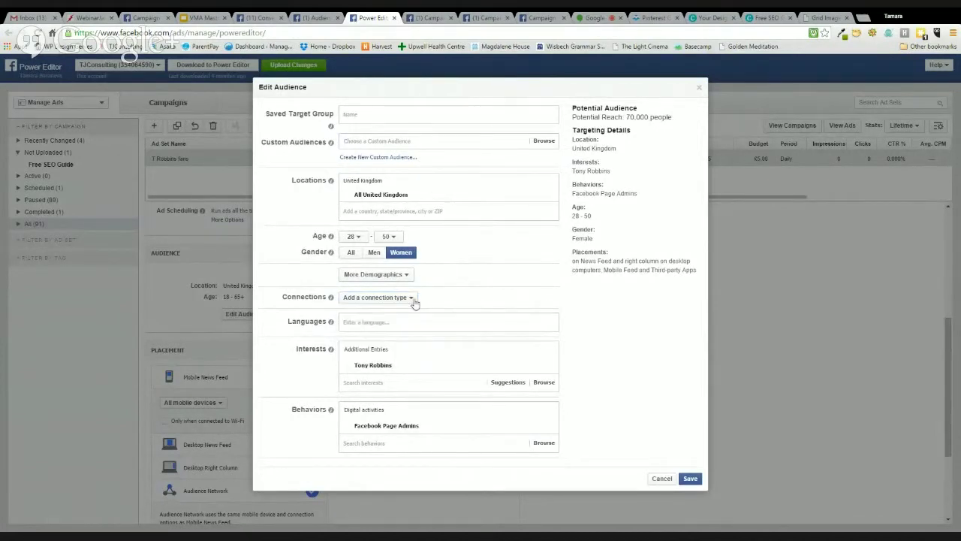
click(691, 479)
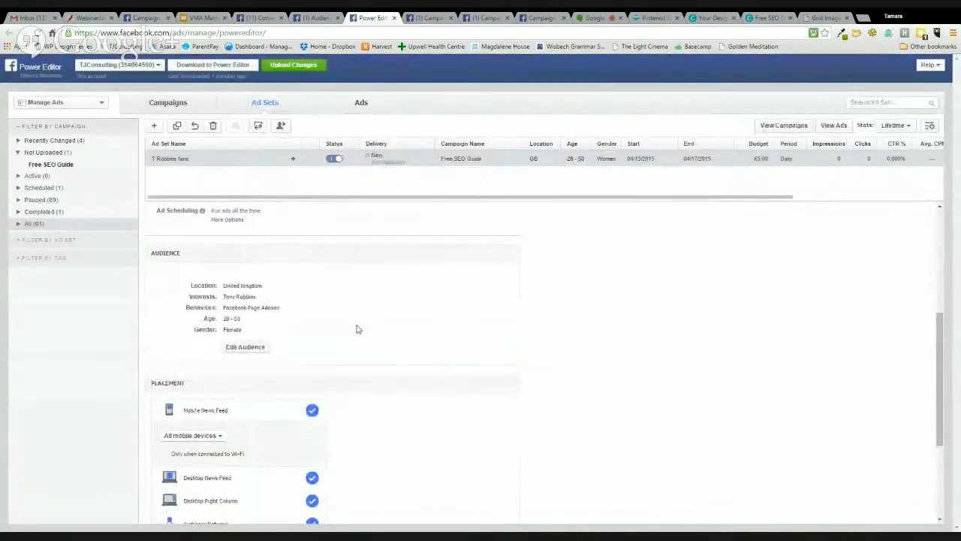
- Remove the Desktop Right Column and Audience Network placements, keeping only News Feed placements
scroll(360, 347, down, 4)
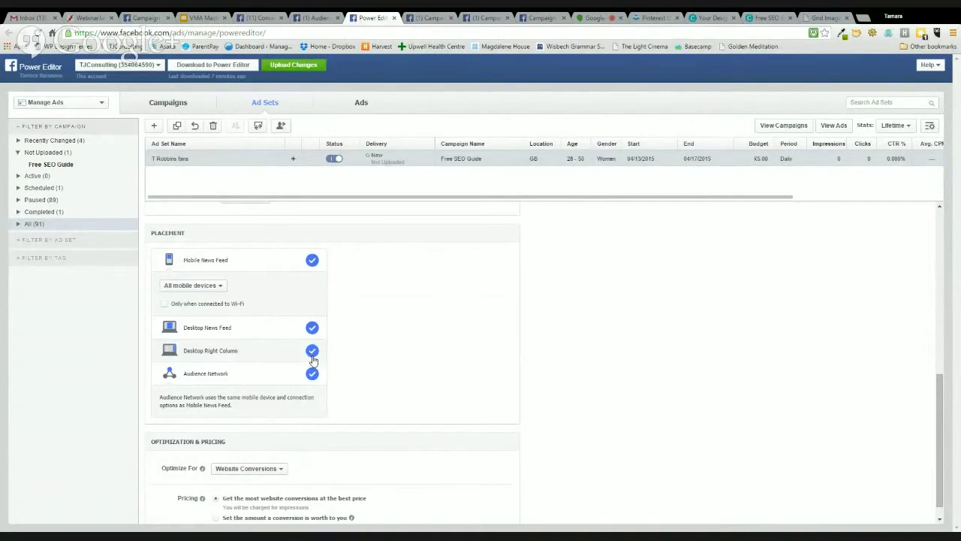
click(312, 352)
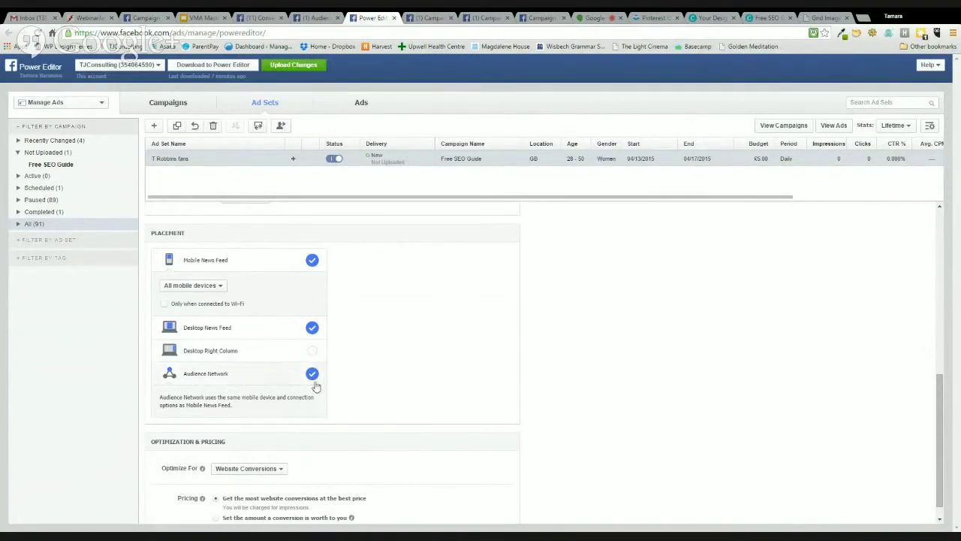
click(314, 374)
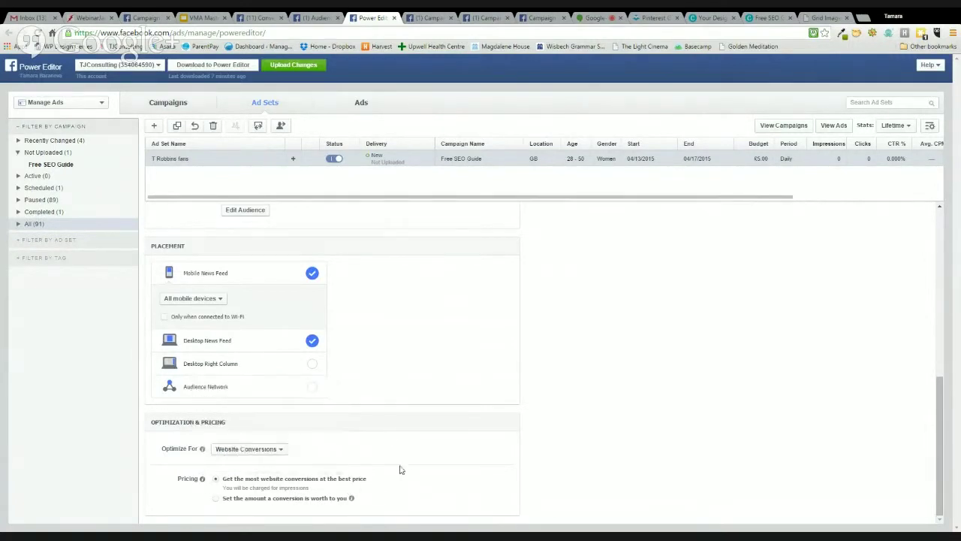
mouse_move(201, 451)
- Review the optimisation goal choices and keep Optimize For on Website Conversions
click(254, 454)
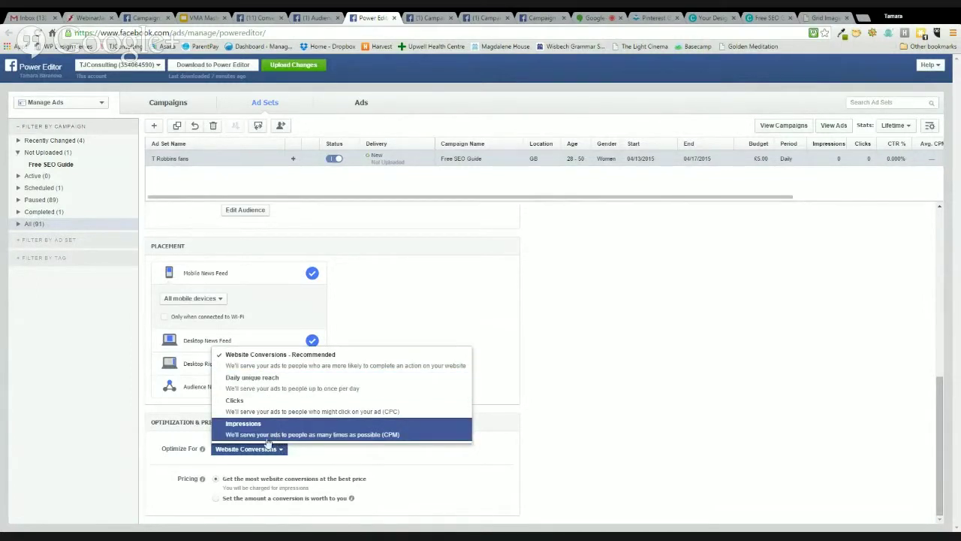
click(299, 459)
click(282, 452)
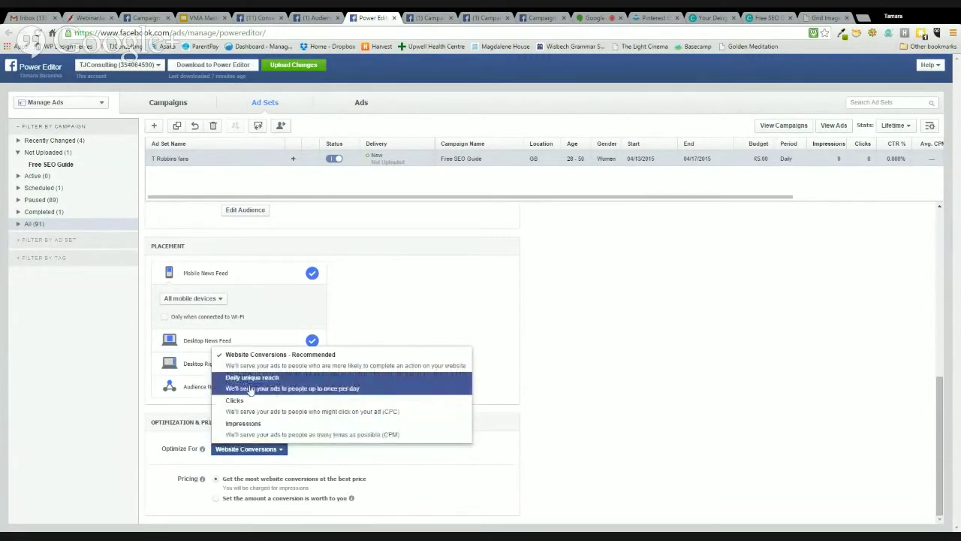
click(319, 459)
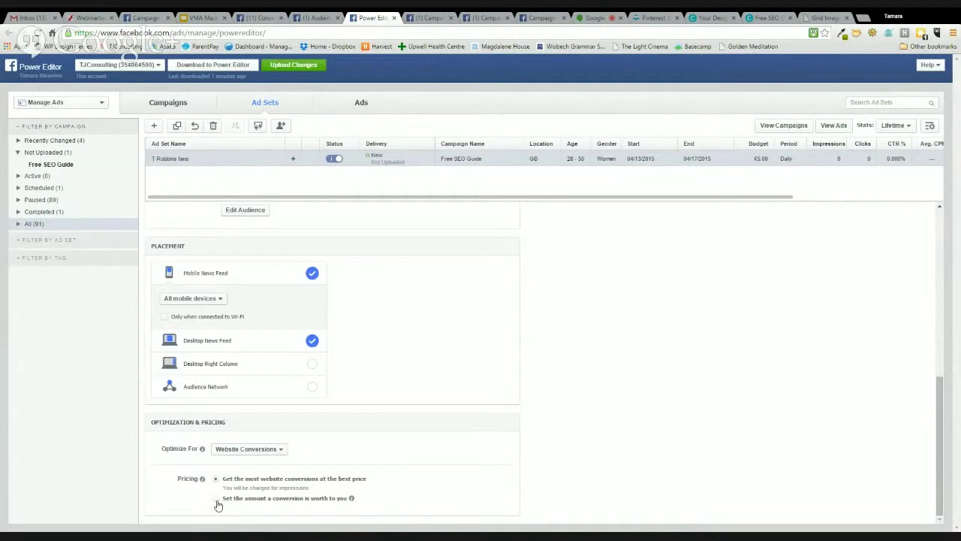
- Set the amount a conversion is worth manually, editing the bid to £1.20 GBP
click(193, 500)
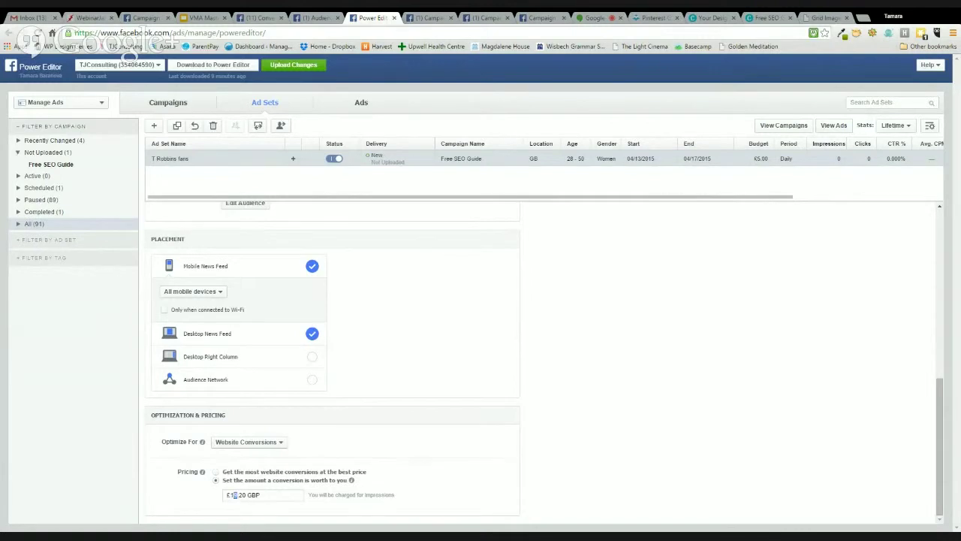
key(BackSpace)
text(.)
scroll(240, 503, up, 5)
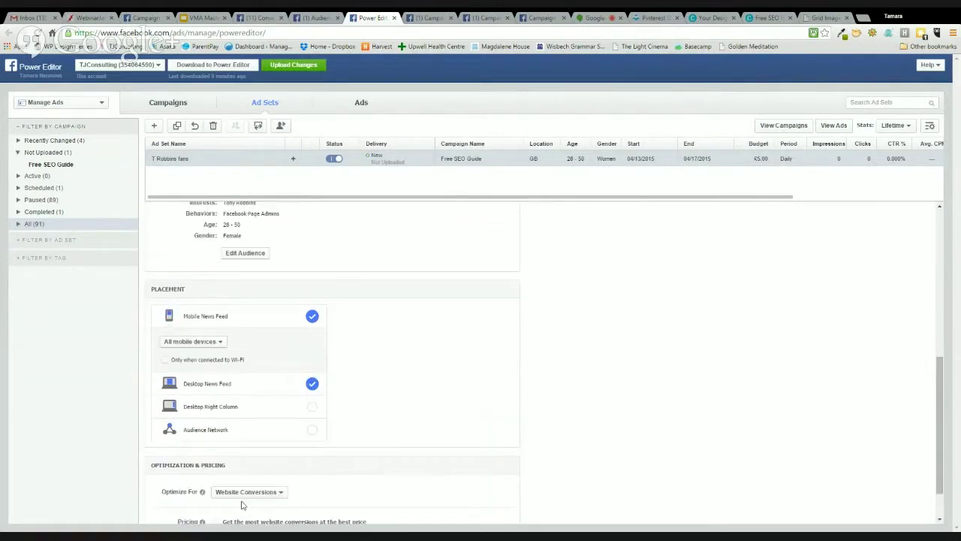
scroll(243, 505, up, 3)
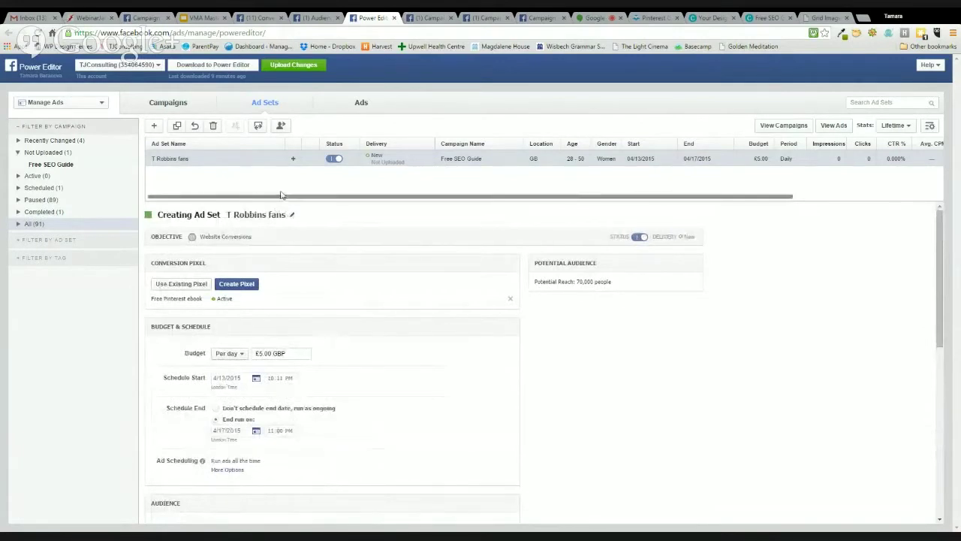
- Begin a new ad from the Ads list under Free SEO Guide and T Robbins fans, named Ad 1
mouse_move(276, 199)
mouse_down()
mouse_move(276, 224)
mouse_move(286, 206)
mouse_up()
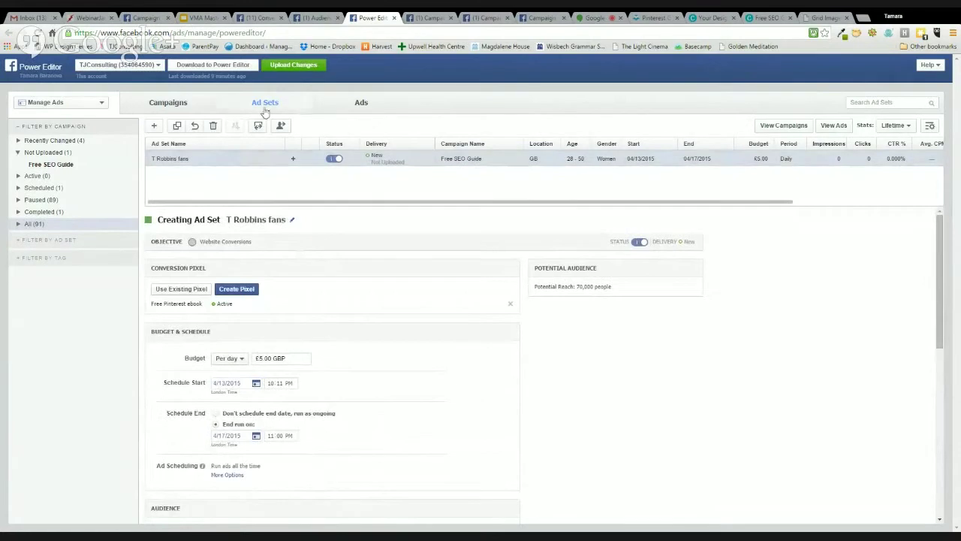
click(364, 106)
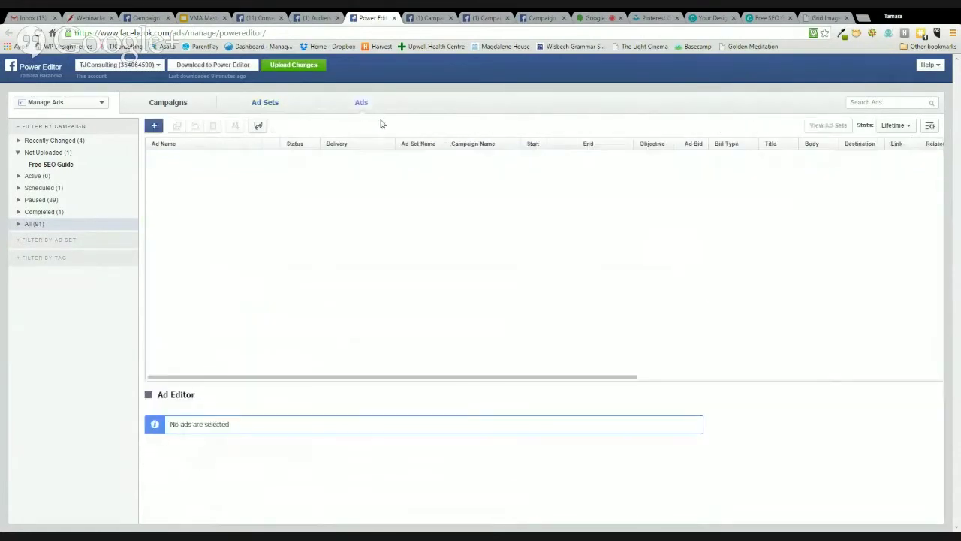
click(154, 126)
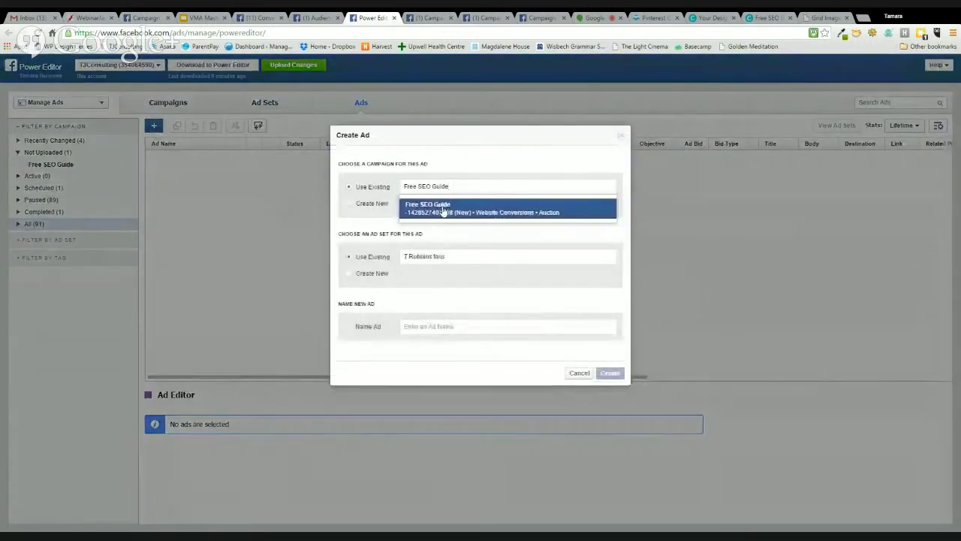
click(430, 213)
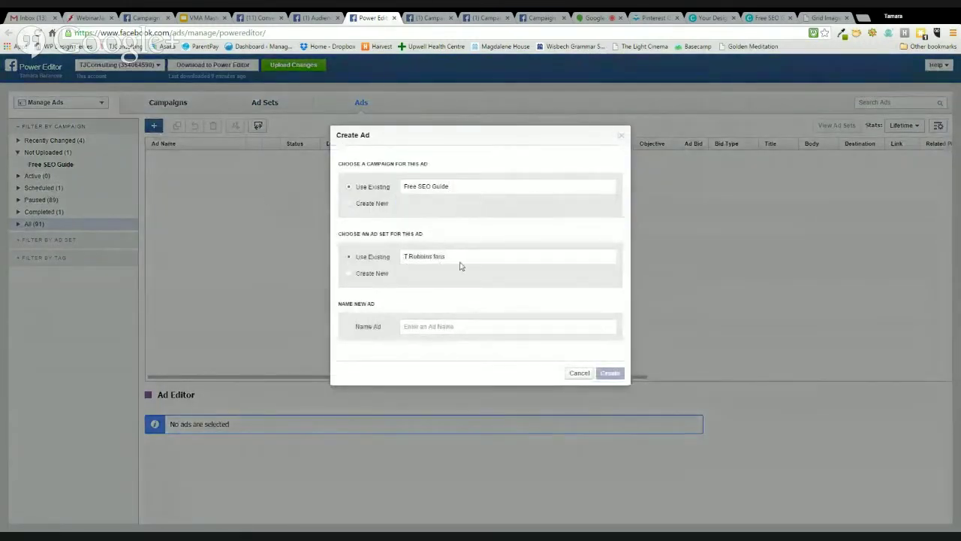
click(443, 327)
text(Ad 1)
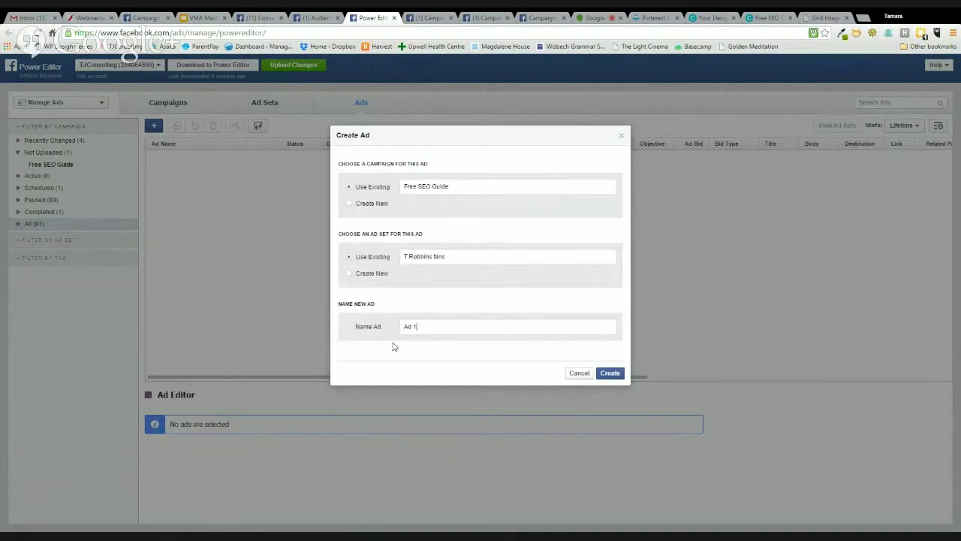
- Create Ad 1 and choose the account owner's own Facebook page to represent it
click(611, 374)
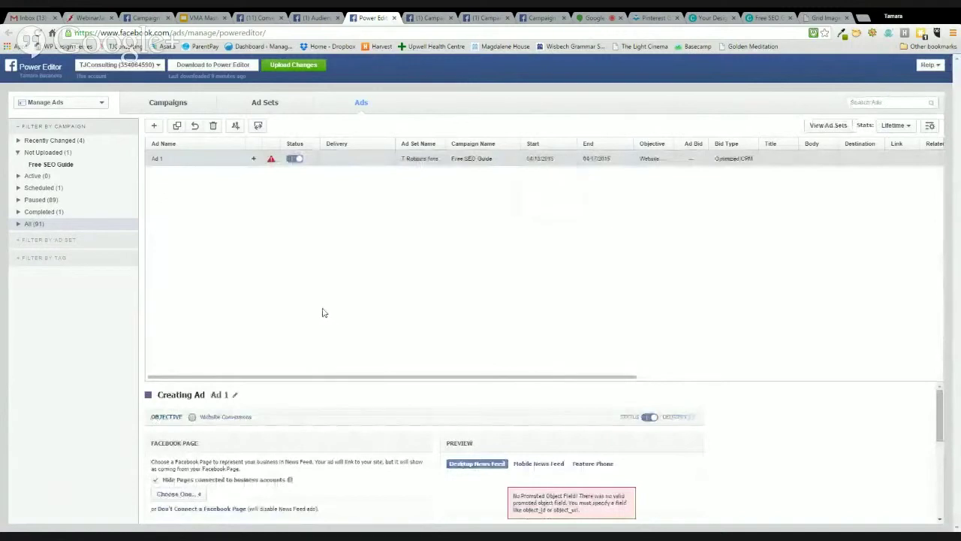
drag(320, 382, 332, 200)
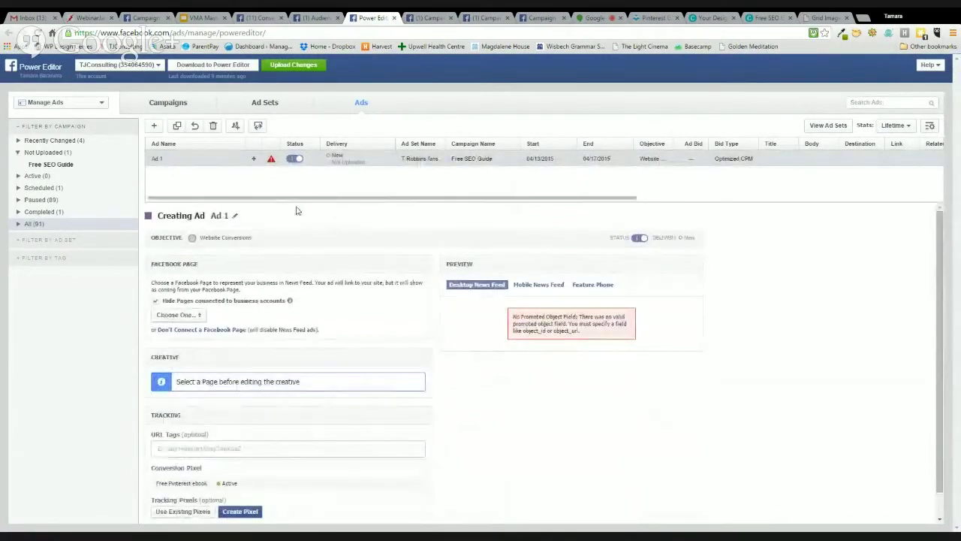
click(189, 315)
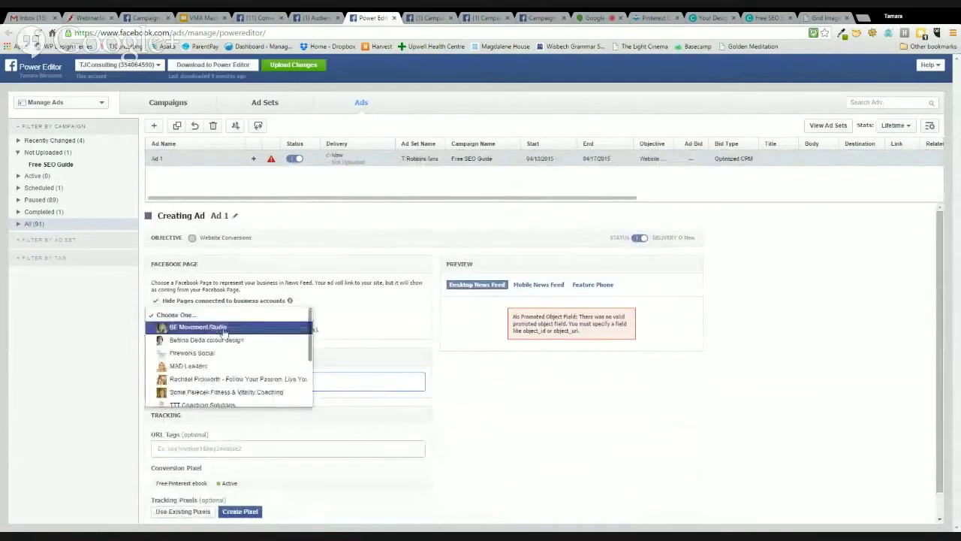
scroll(262, 367, down, 2)
click(241, 367)
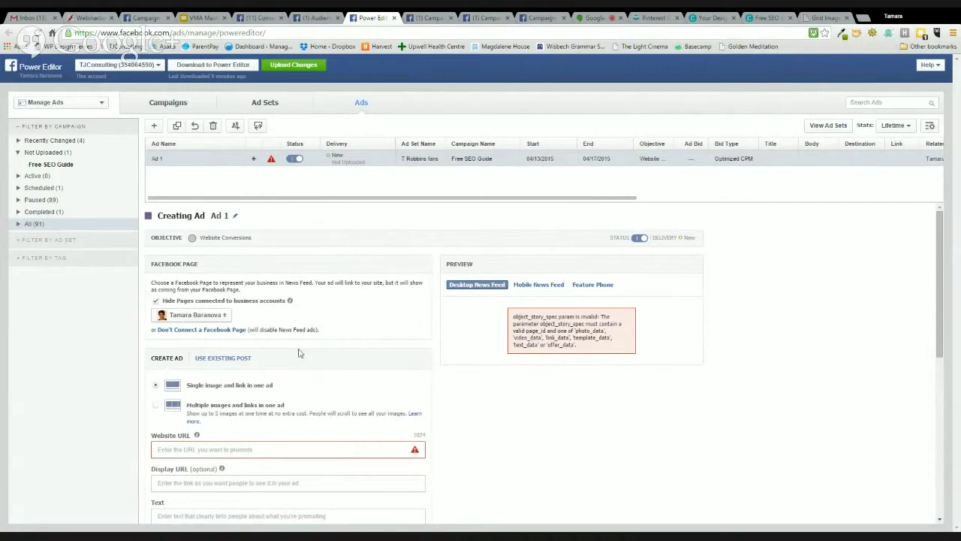
- Copy the landing page URL from the LeadPages tab for the Website URL field
scroll(295, 371, down, 2)
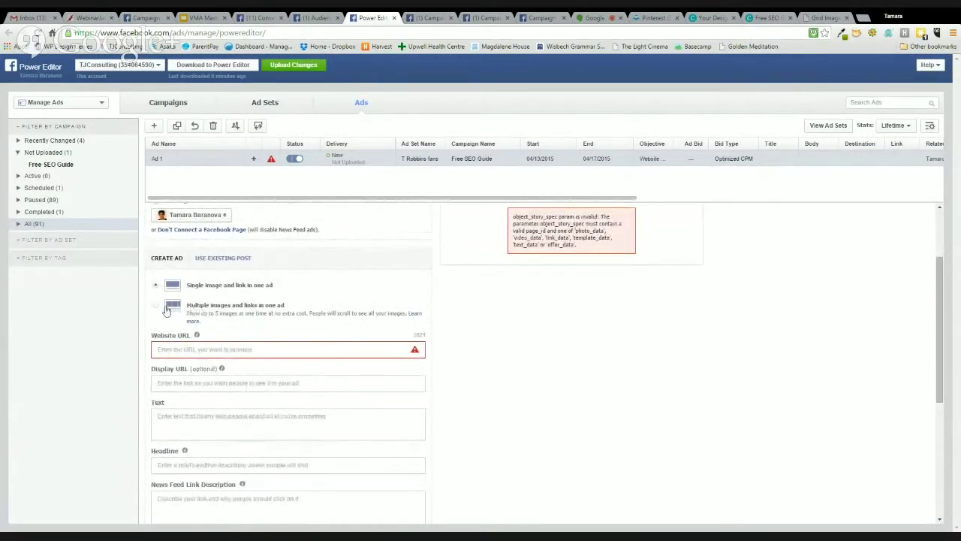
click(194, 347)
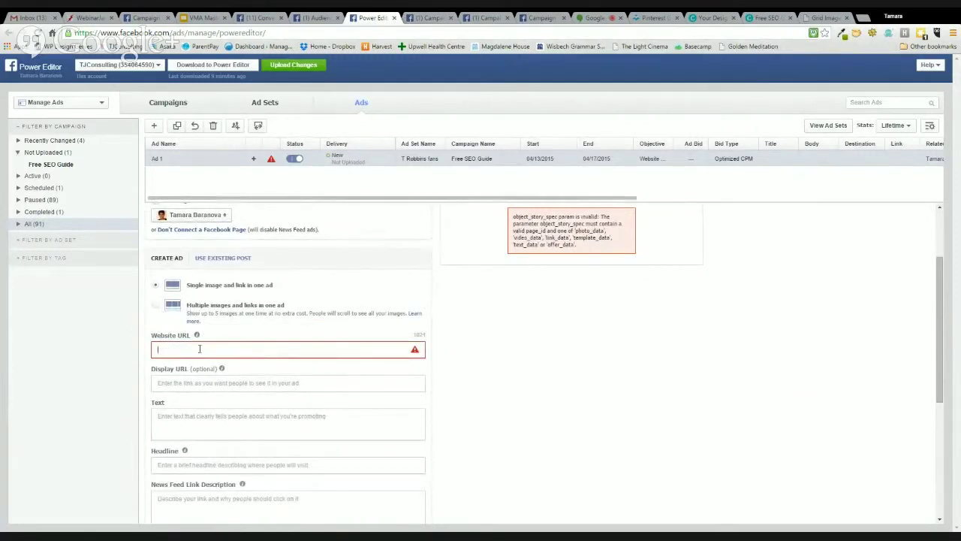
click(650, 17)
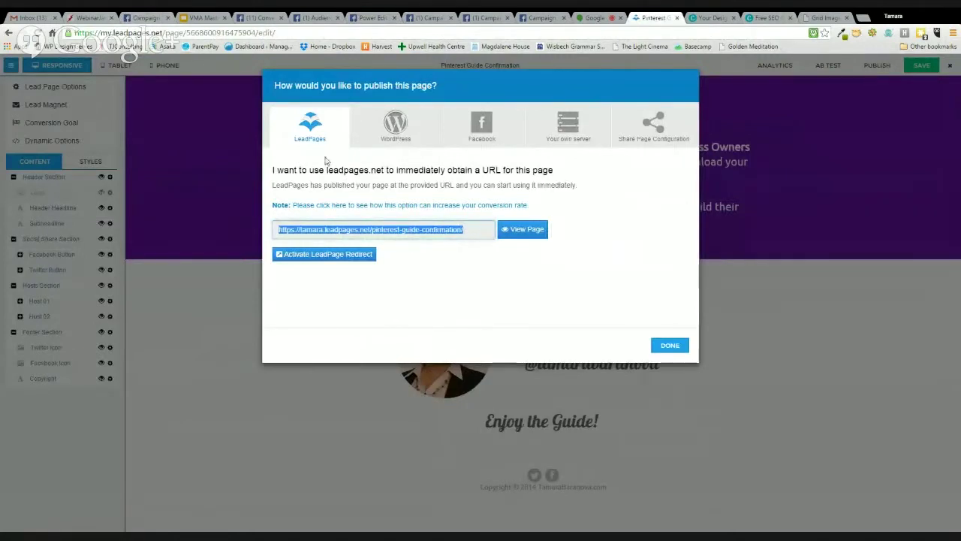
click(366, 17)
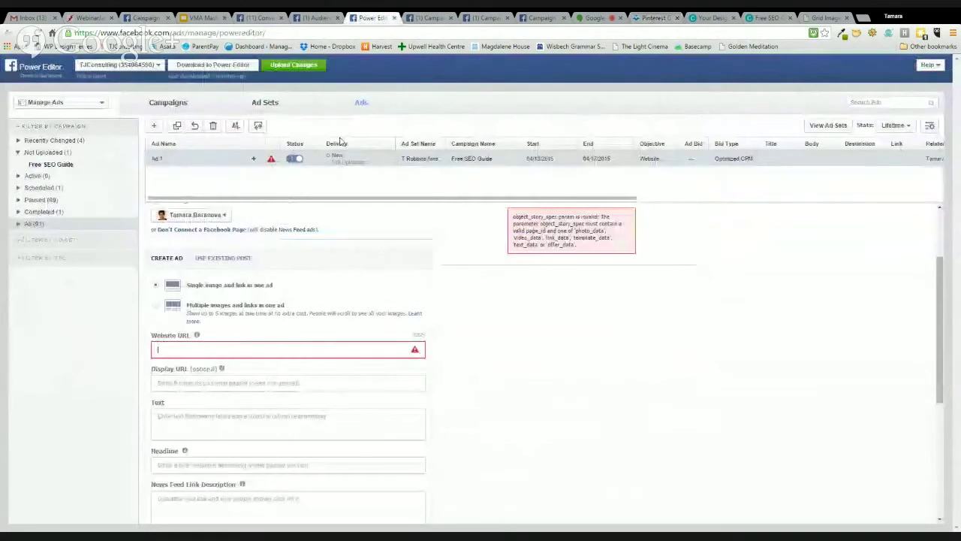
- Paste the LeadPages pinterest-guide-confirmation URL as the website URL and inspect its leadpages.net domain
text(https://tamara.leadpages.net/pinterest-guide-confirmation/)
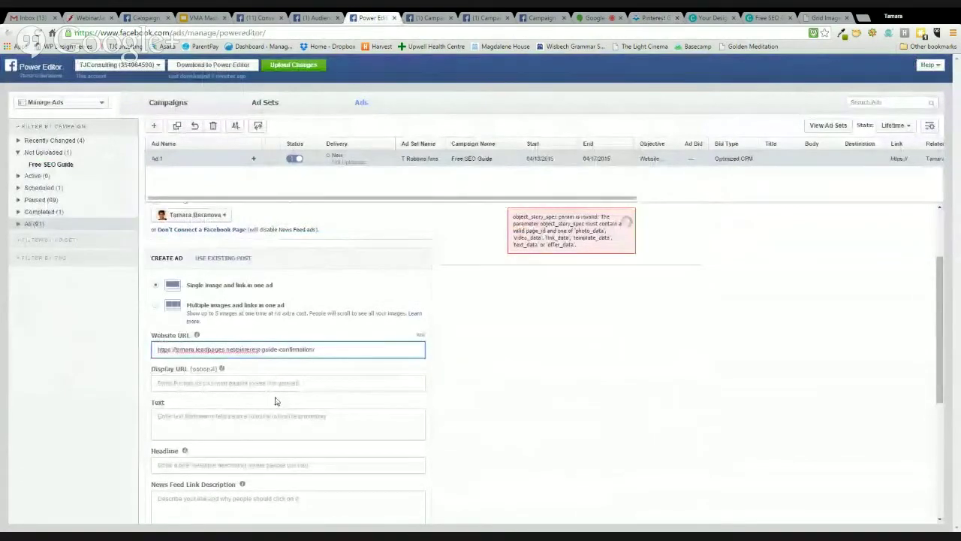
click(279, 383)
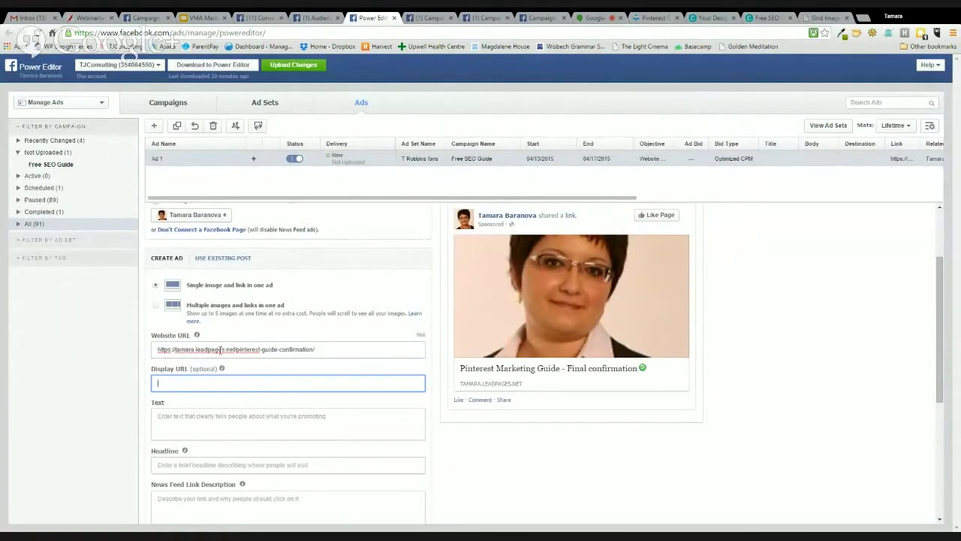
drag(197, 349, 231, 351)
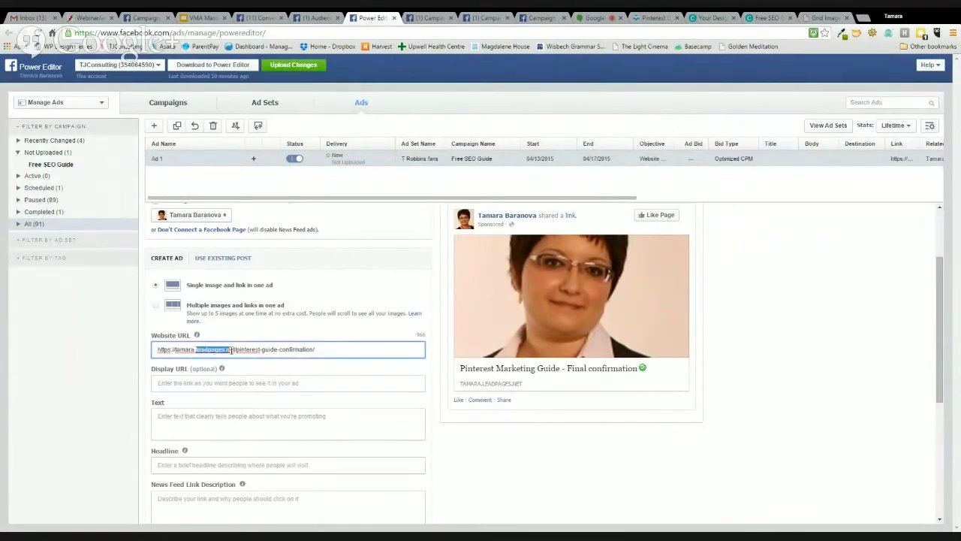
click(196, 350)
drag(209, 349, 235, 350)
click(209, 352)
click(191, 384)
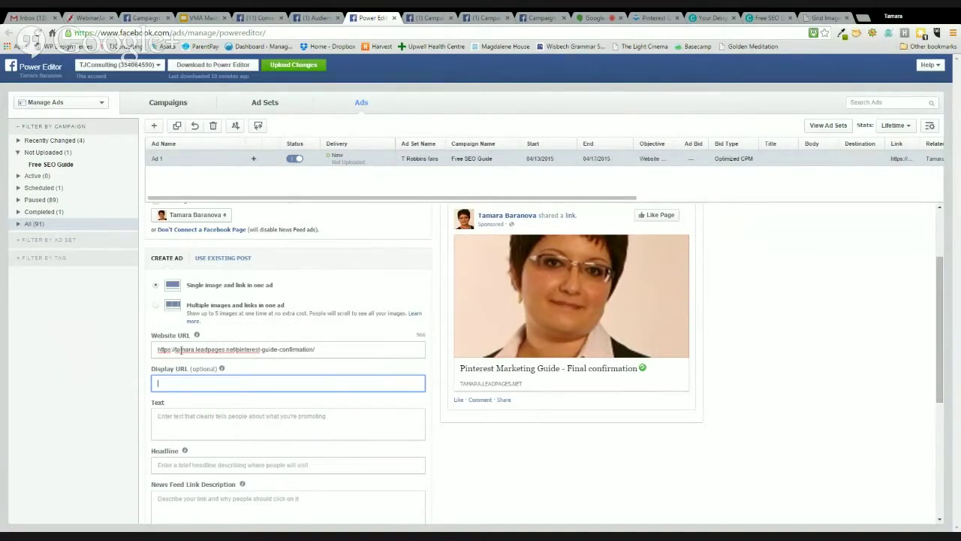
click(308, 349)
drag(314, 349, 143, 347)
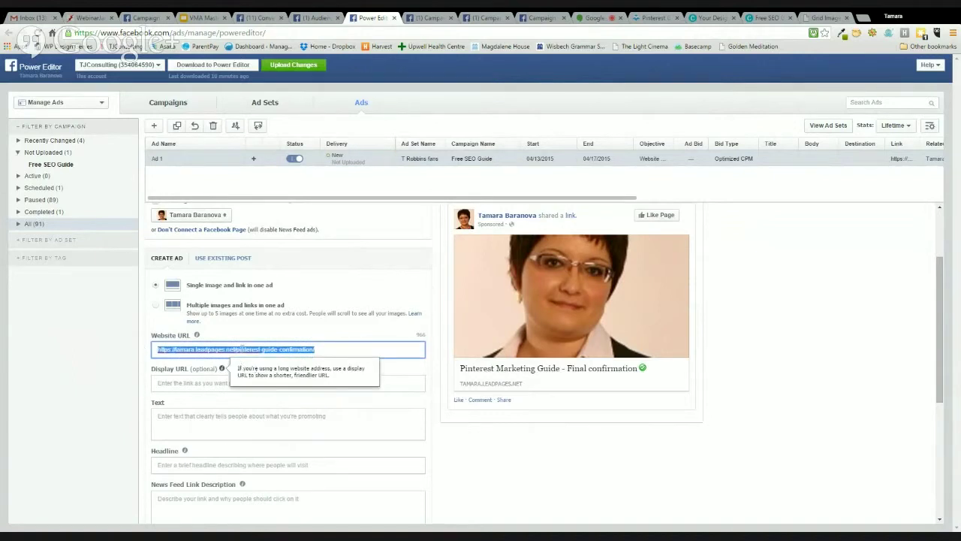
text(http:/)
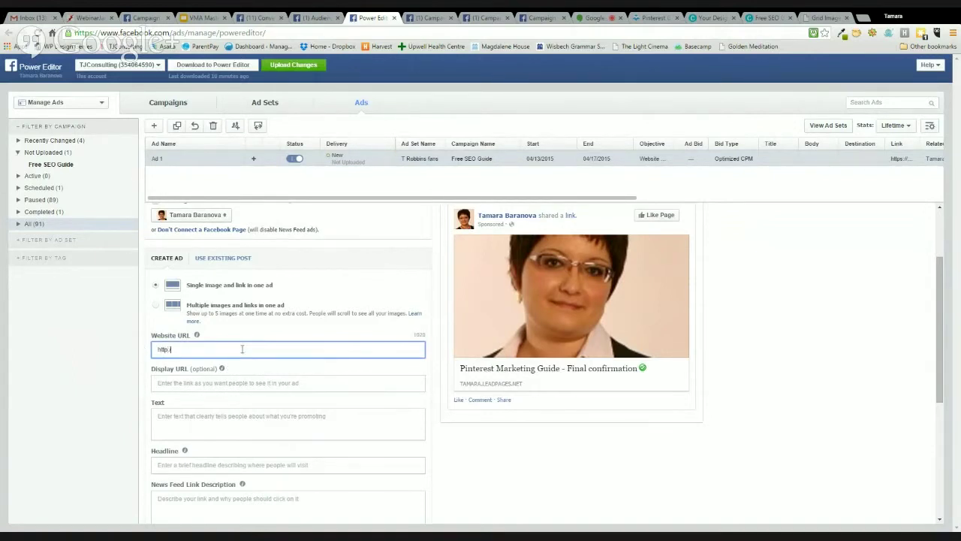
text(/virtual)
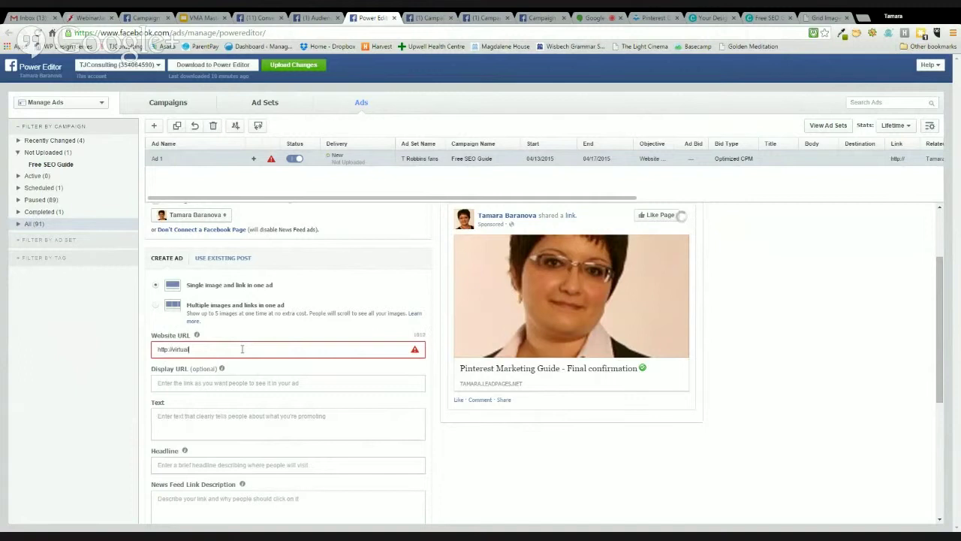
text(marketing)
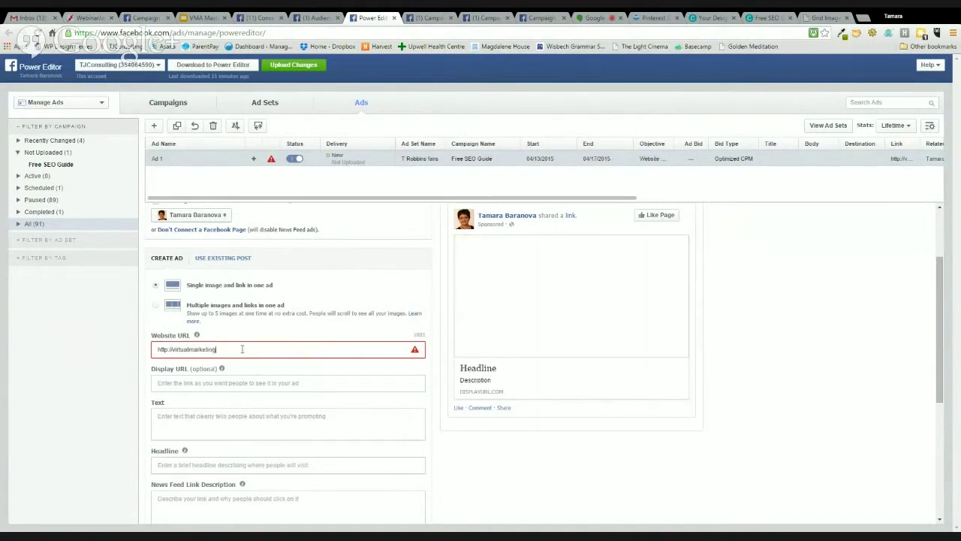
text(aca)
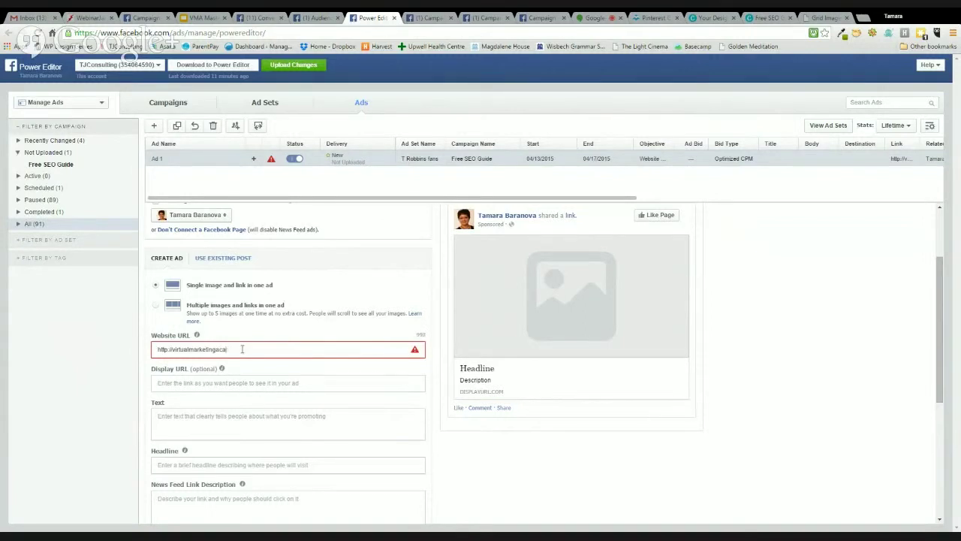
text(demy.com/fbads)
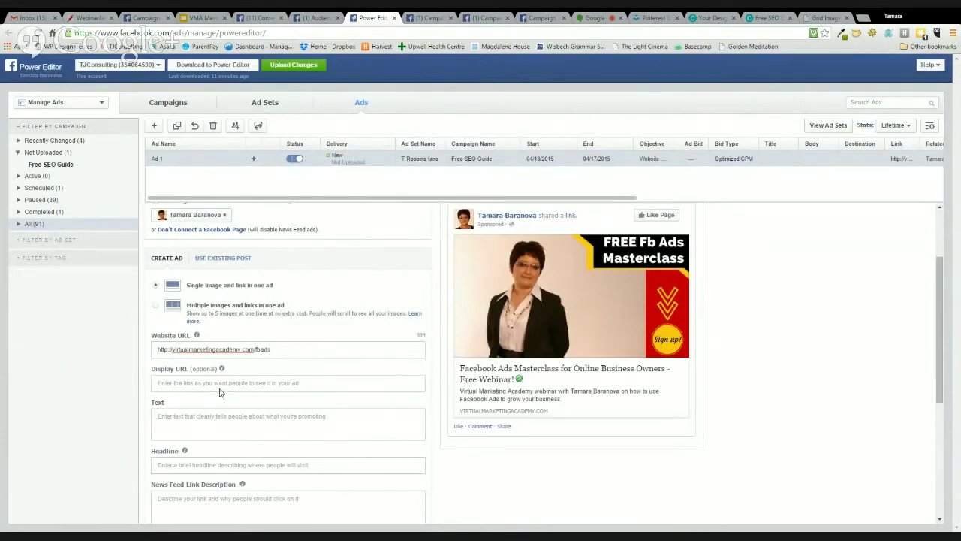
- Enter 'FREE GUIDE FOR SMALL BIZ OWNERS' as the ad's display URL
click(188, 383)
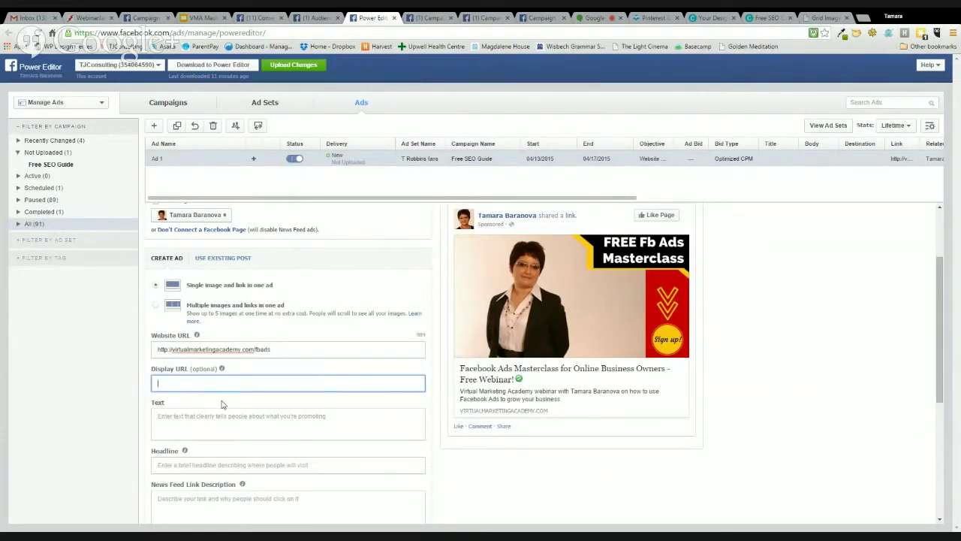
scroll(222, 404, down, 1)
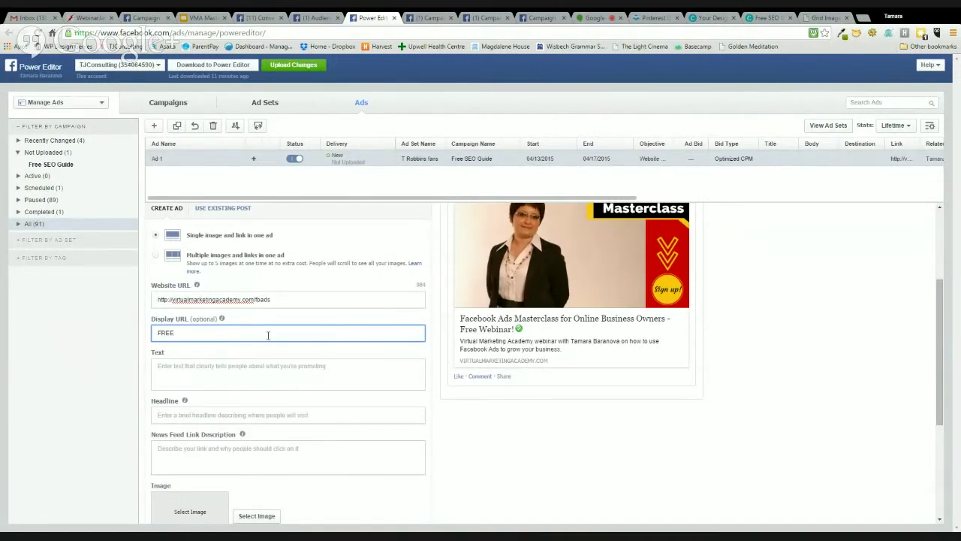
text(GUIDE FOR SMALL BIZ OWNERS)
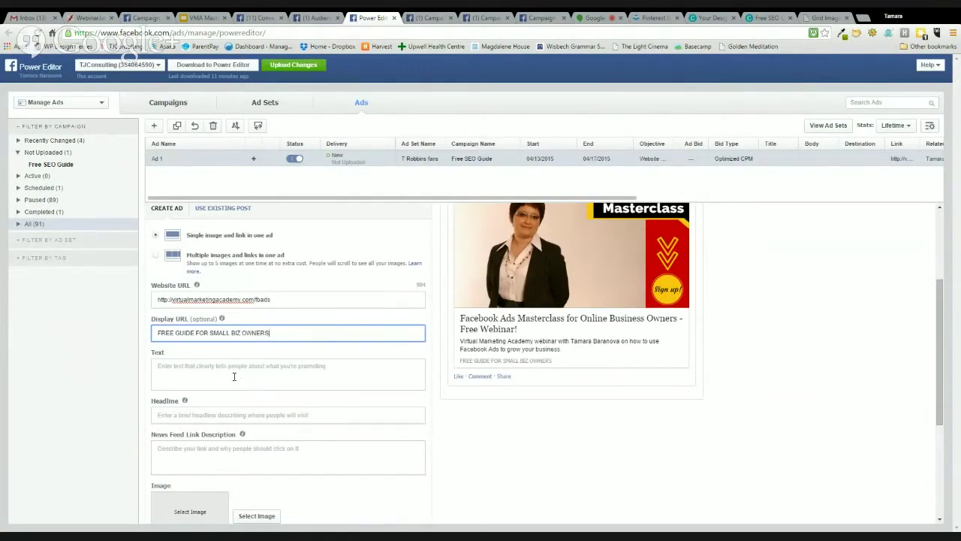
click(190, 364)
scroll(473, 427, up, 2)
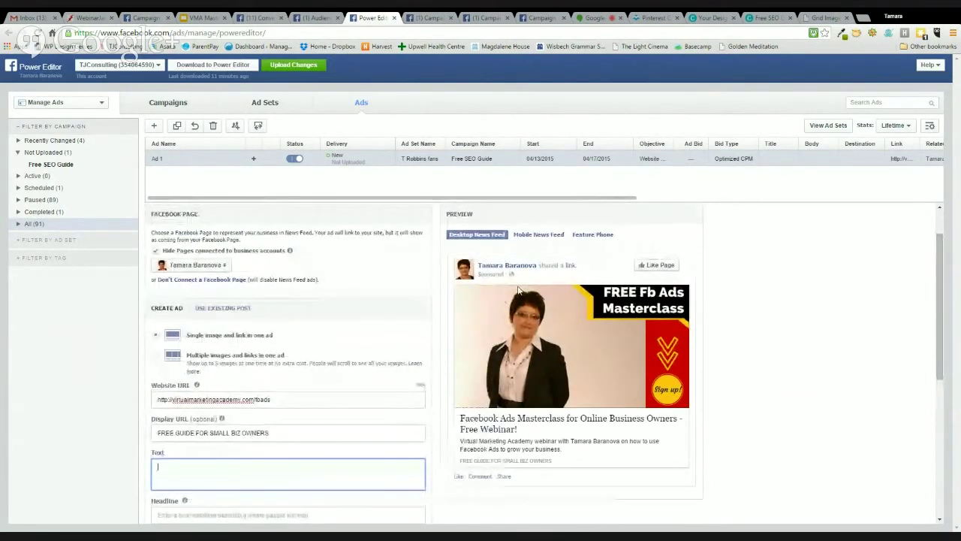
- Paste the 5 Landing Pages webinar description as ad text, trimming the last line and joining 'What you will learn'
scroll(327, 425, down, 1)
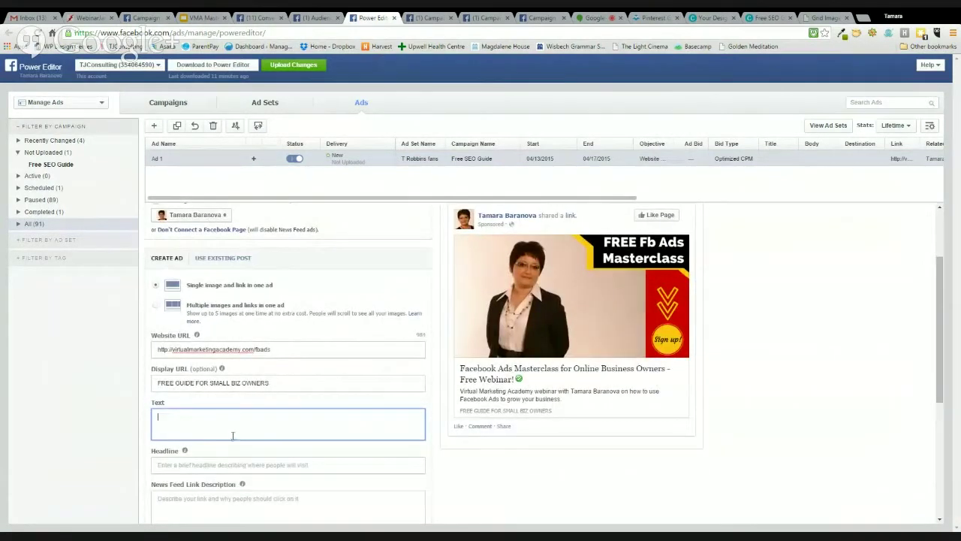
key(ctrl+v)
scroll(450, 453, down, 1)
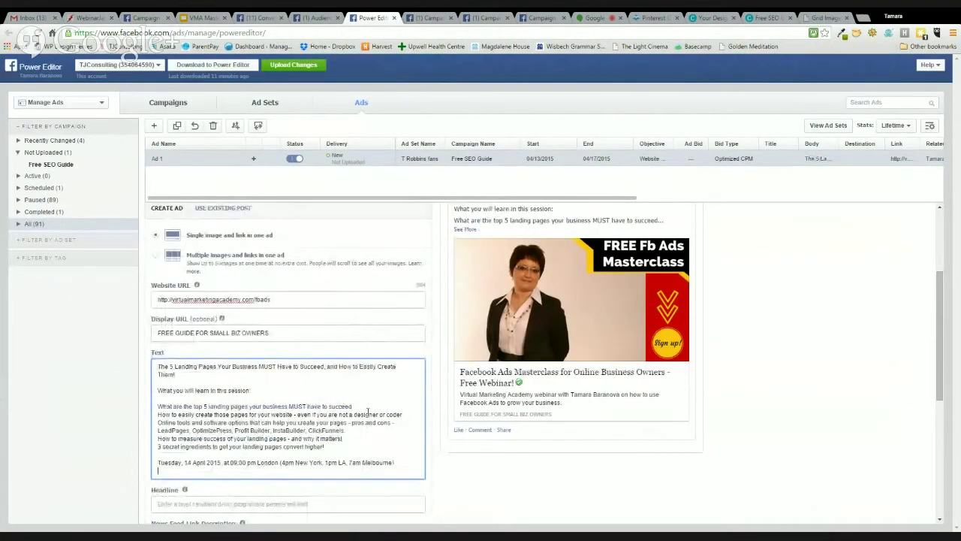
key(BackSpace)
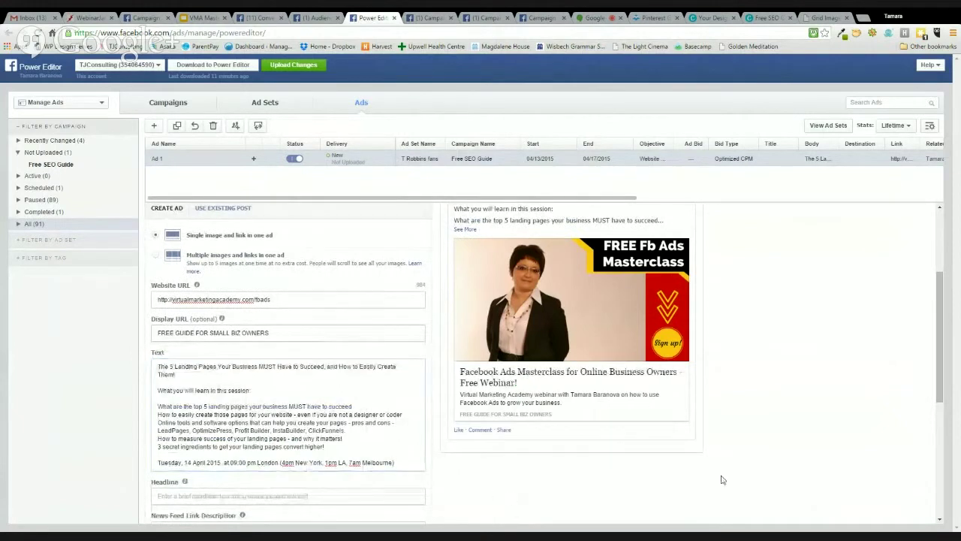
scroll(508, 500, up, 2)
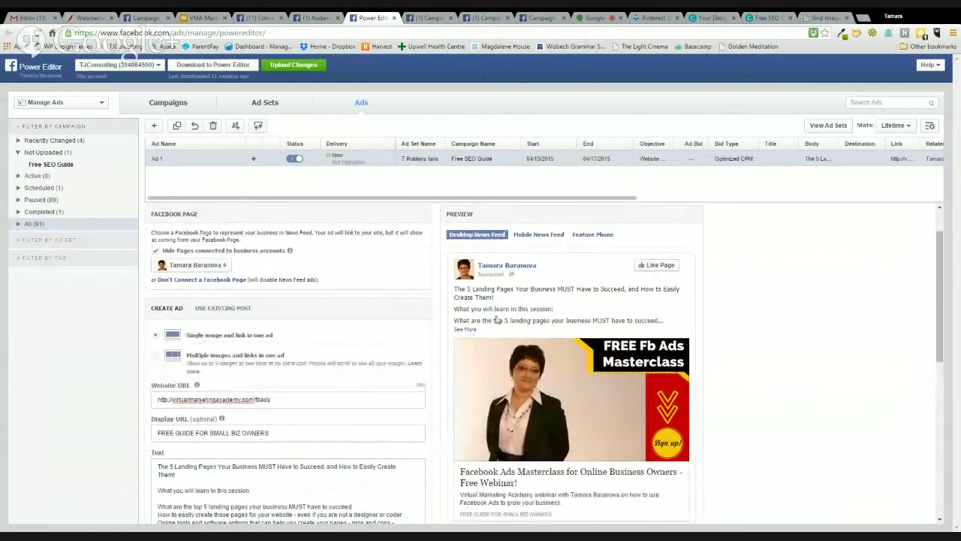
scroll(202, 392, down, 2)
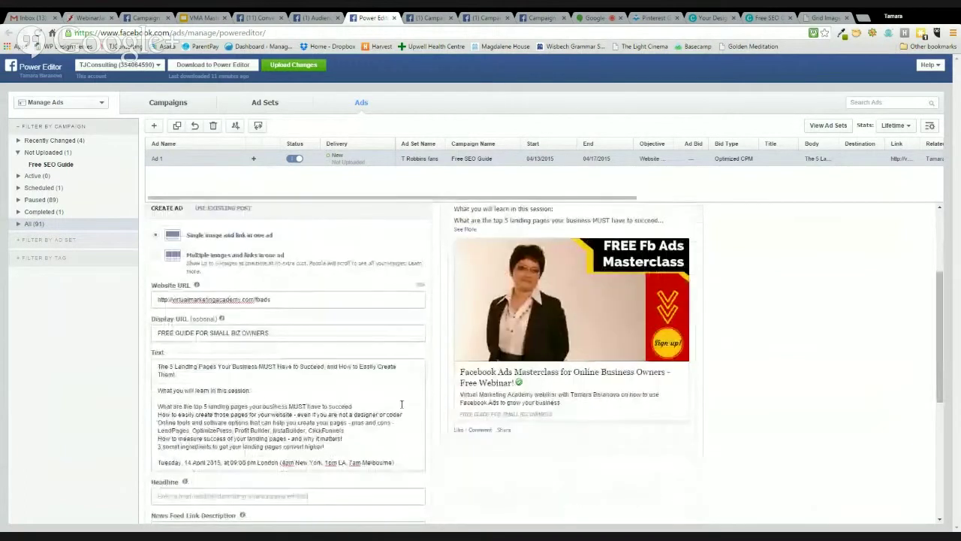
click(194, 375)
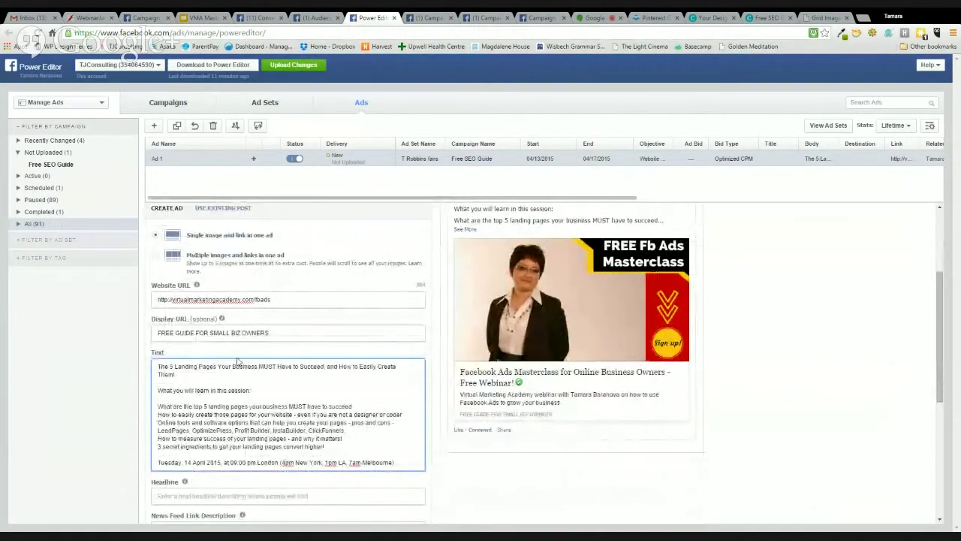
key(Delete)
key(Delete)
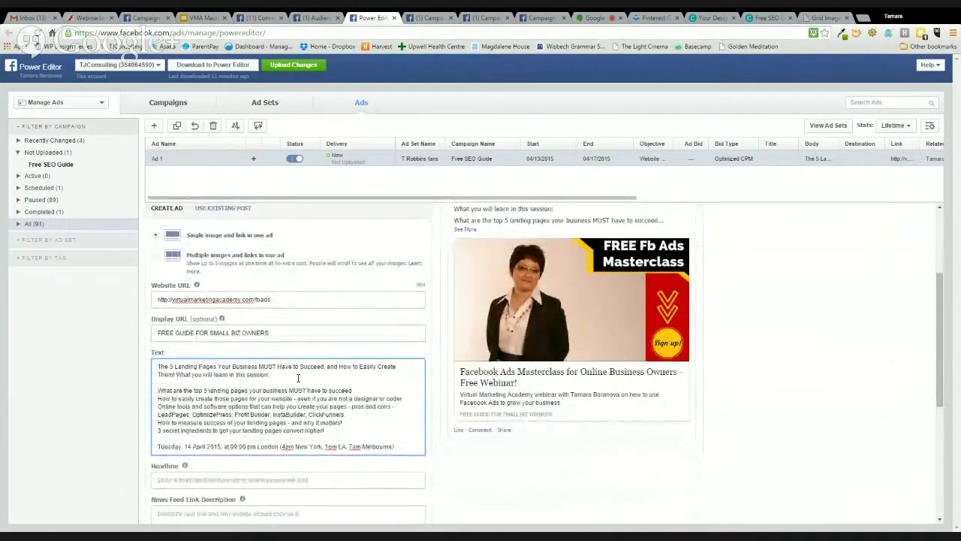
scroll(300, 383, up, 1)
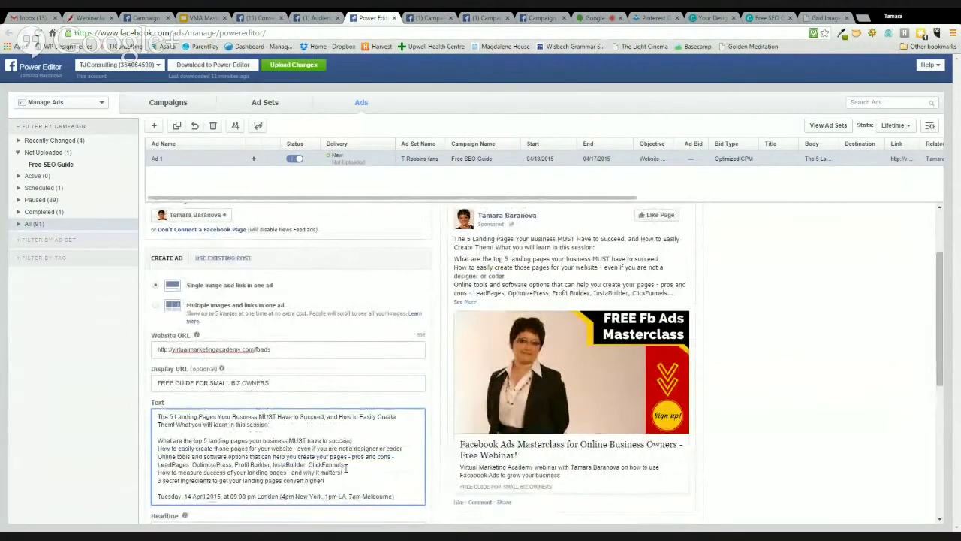
scroll(312, 409, down, 1)
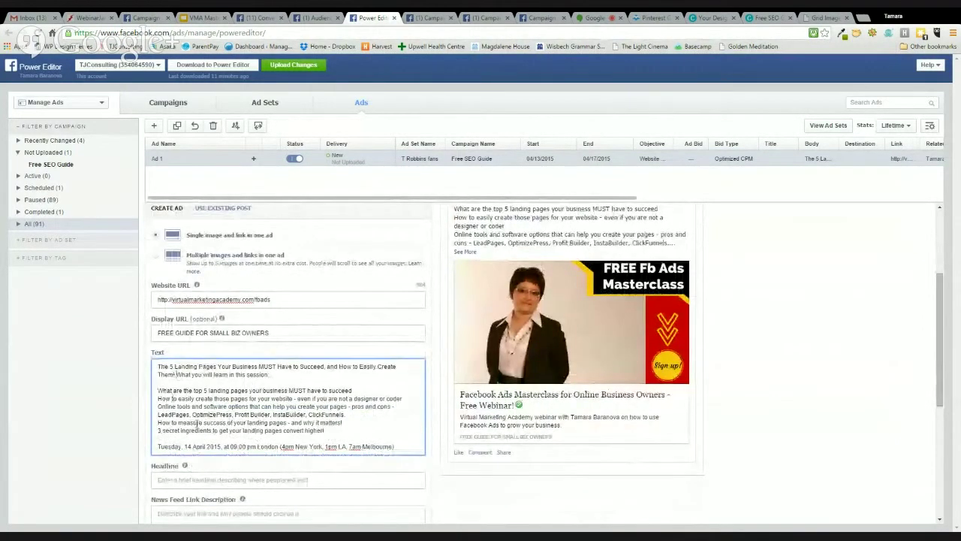
scroll(288, 467, down, 2)
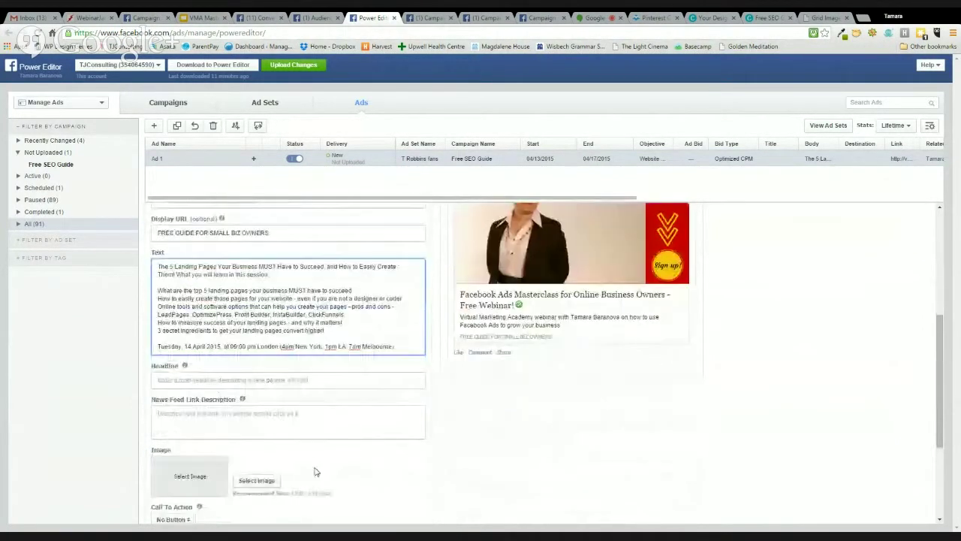
- Enter headline 'FREE EBOOK - CLICK HERE TO DOWNLOAD' and the Free Guide link description about Google traffic
click(168, 380)
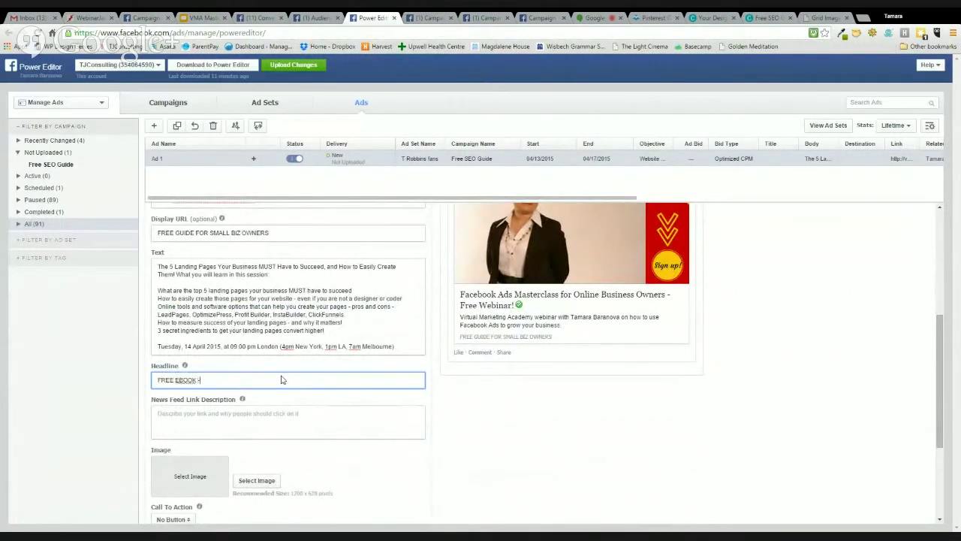
text(FREE EBOOK - CLICK HERE TO DOWNLOAD)
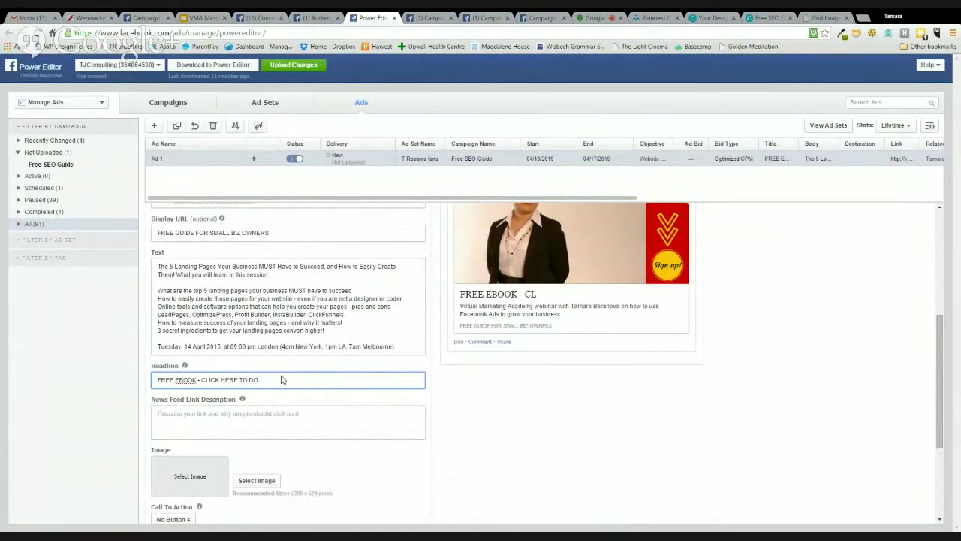
click(262, 430)
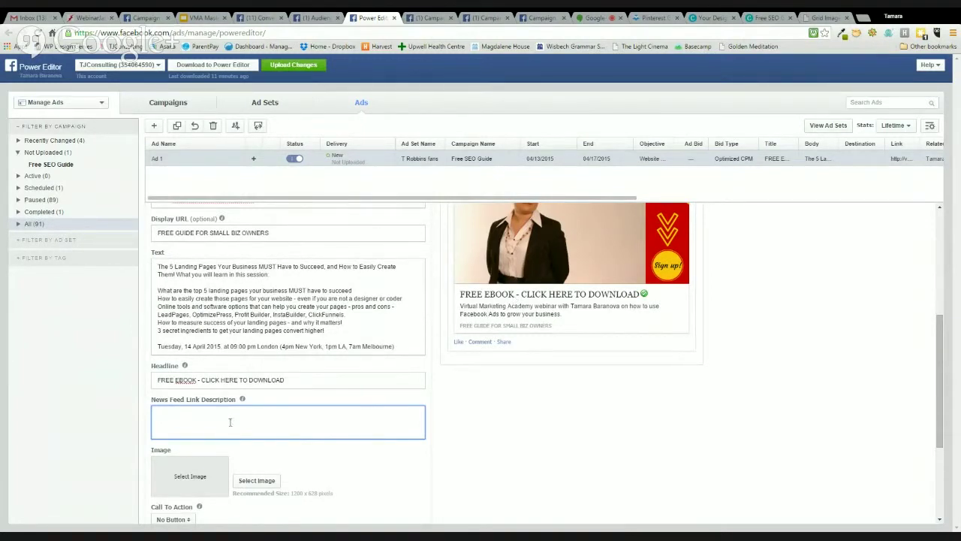
mouse_move(242, 399)
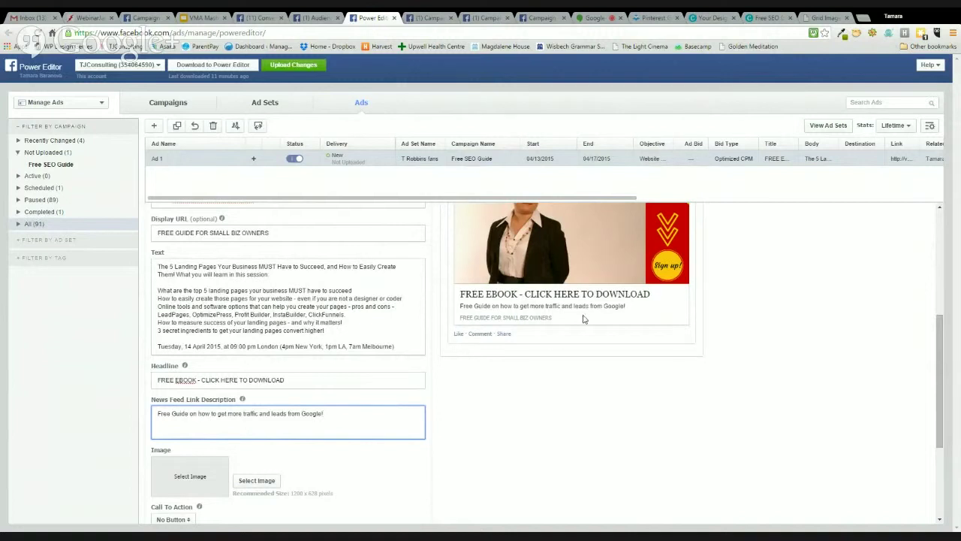
scroll(344, 477, down, 2)
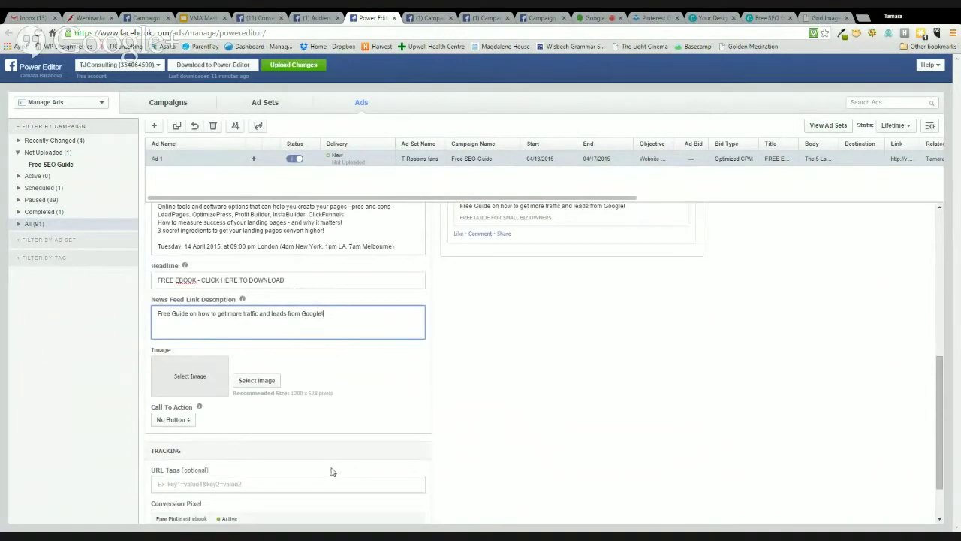
- Choose Learn More as the call-to-action button after briefly trying Download
click(183, 428)
click(173, 442)
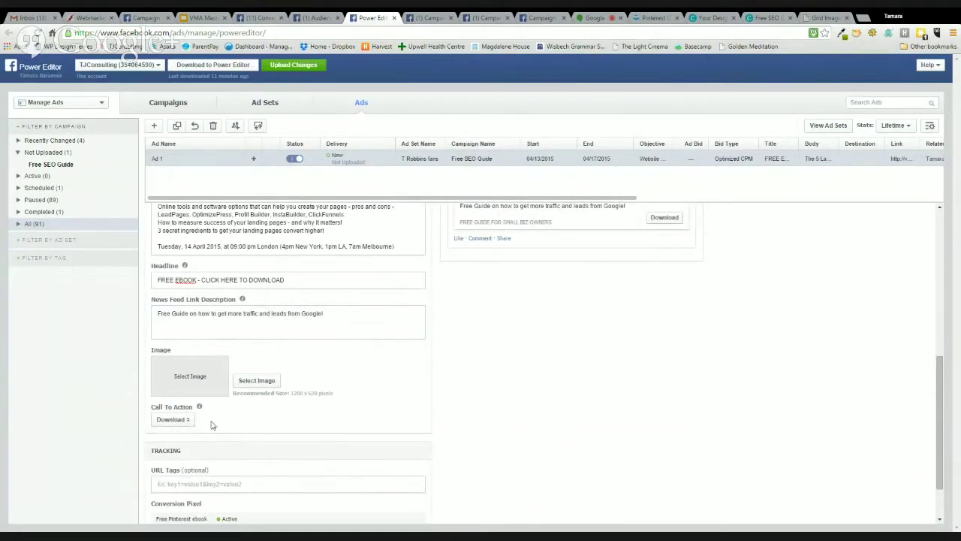
scroll(391, 459, up, 2)
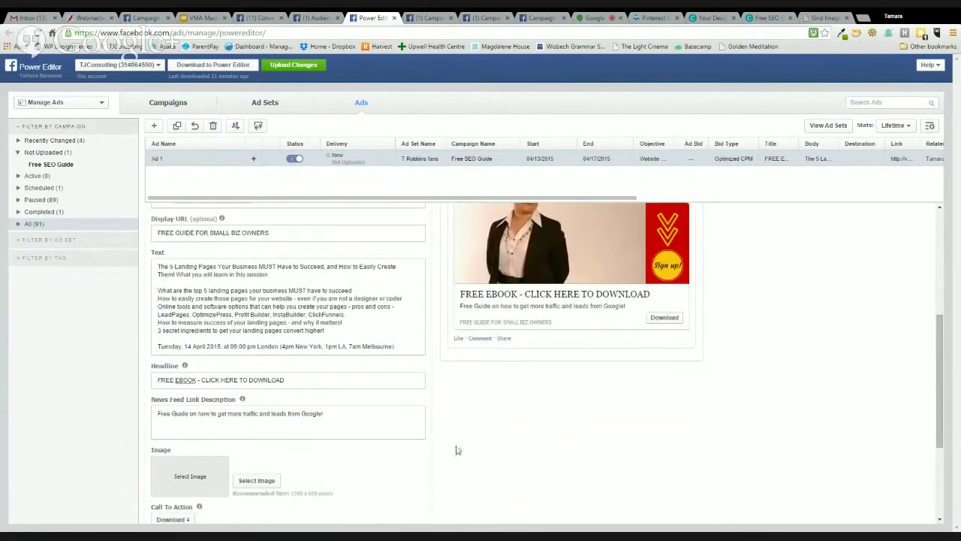
scroll(419, 425, down, 2)
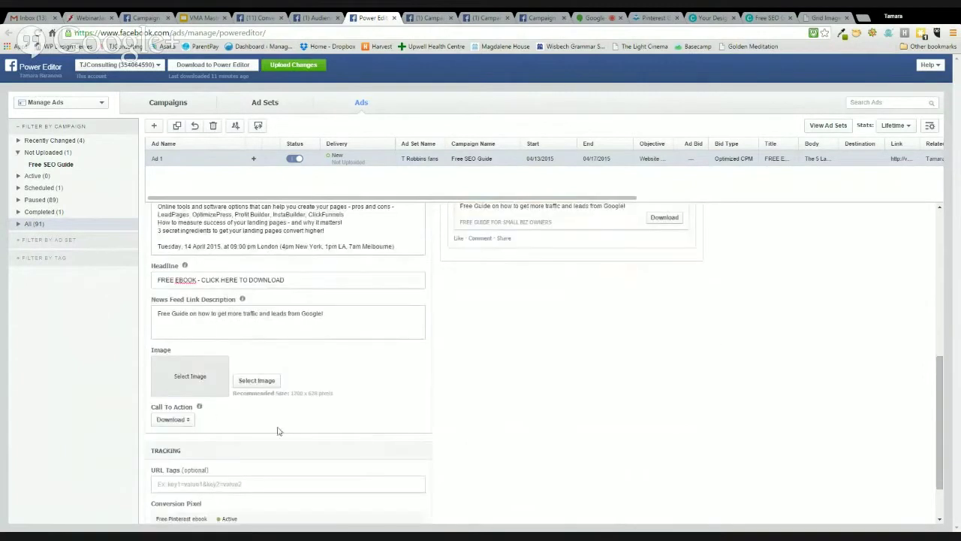
click(187, 425)
click(188, 431)
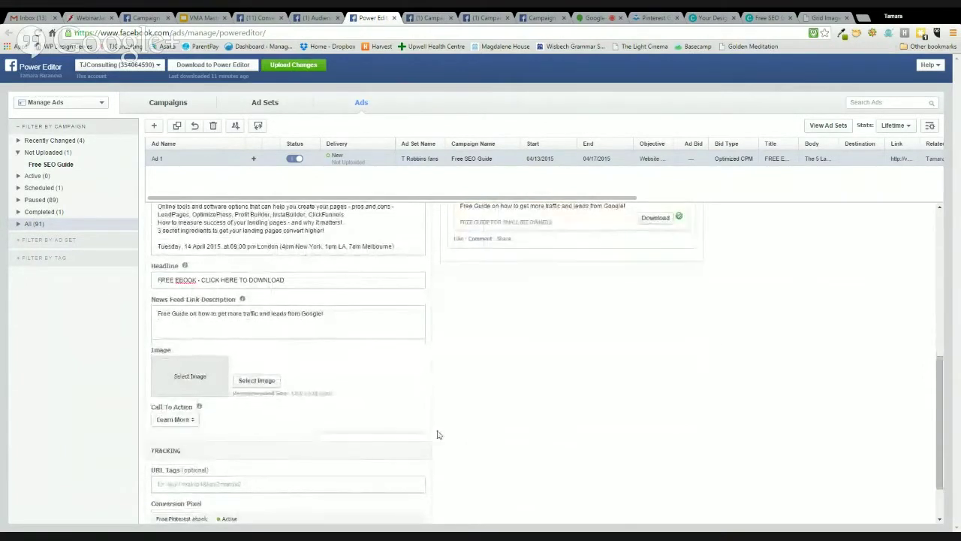
scroll(481, 430, up, 2)
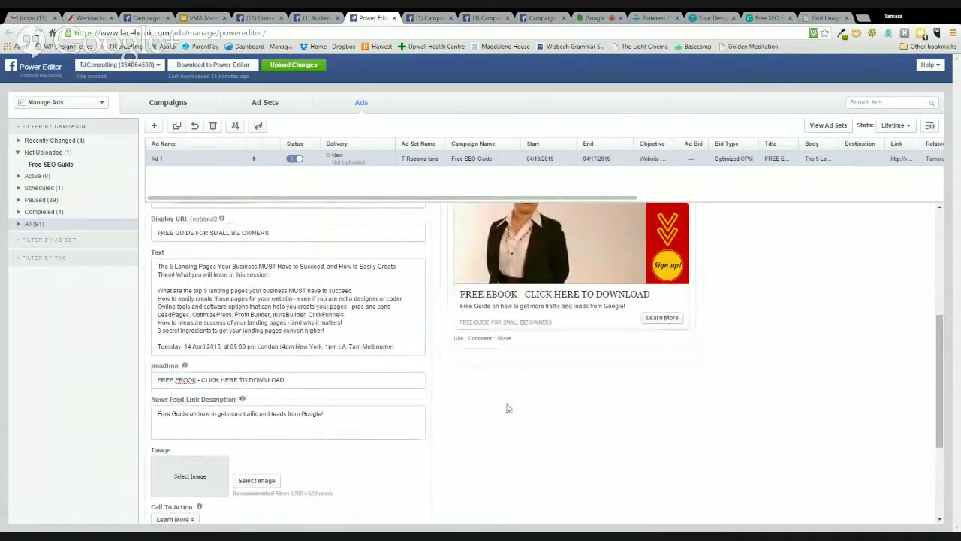
scroll(293, 466, down, 1)
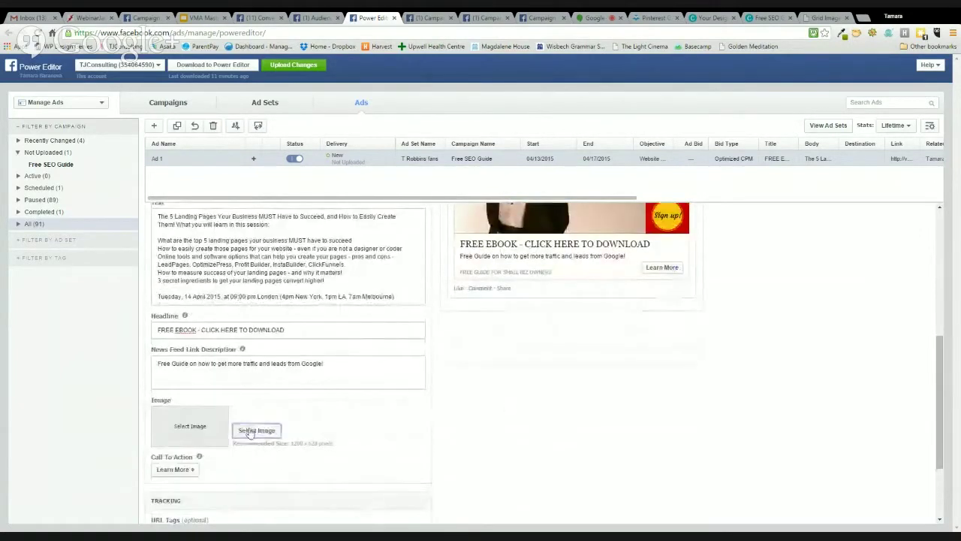
- Upload the green Free SEO Guide graphic as Ad 1's image and confirm it
click(252, 430)
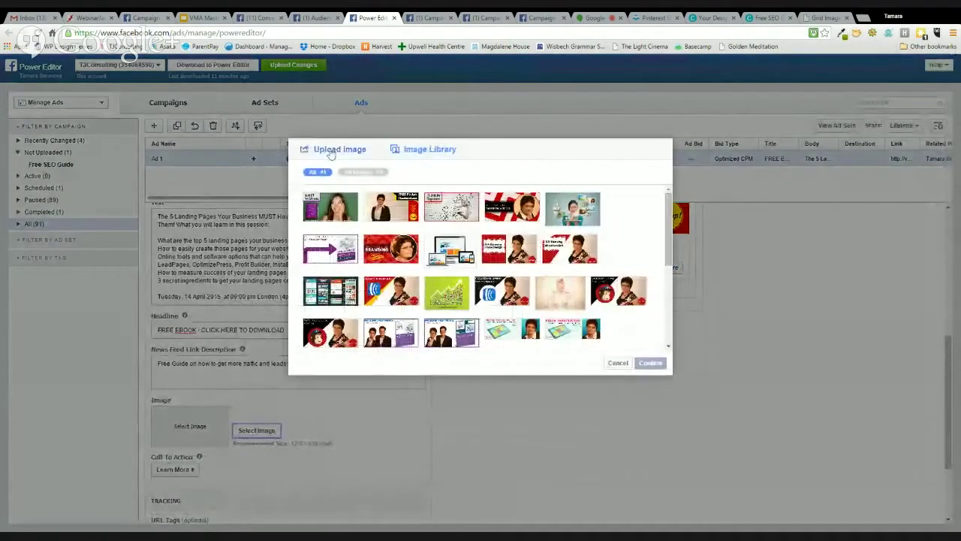
click(337, 150)
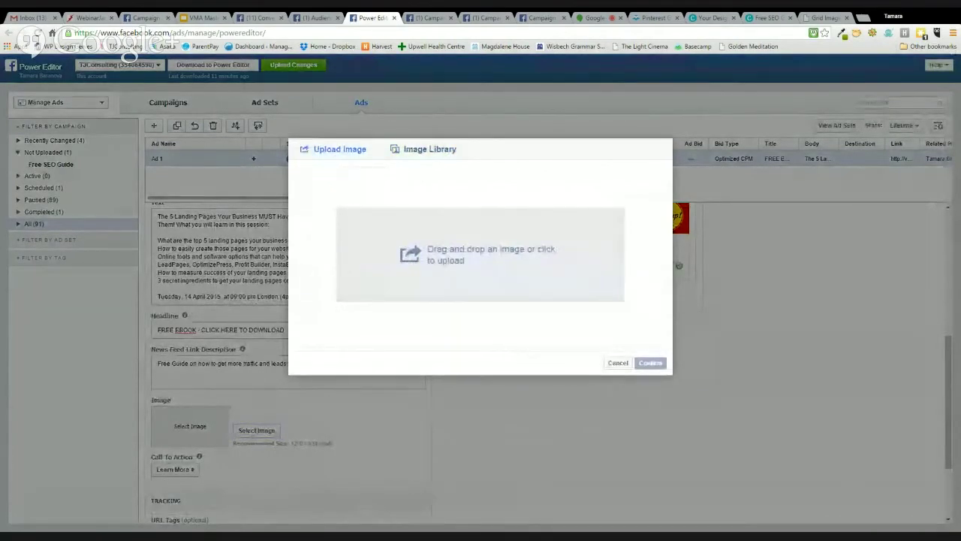
double_click(570, 335)
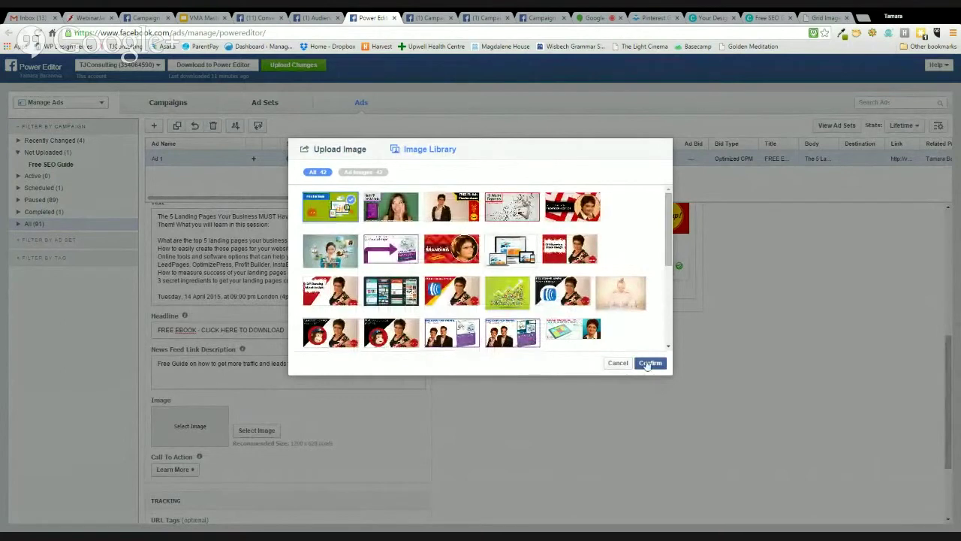
click(648, 363)
scroll(508, 444, up, 1)
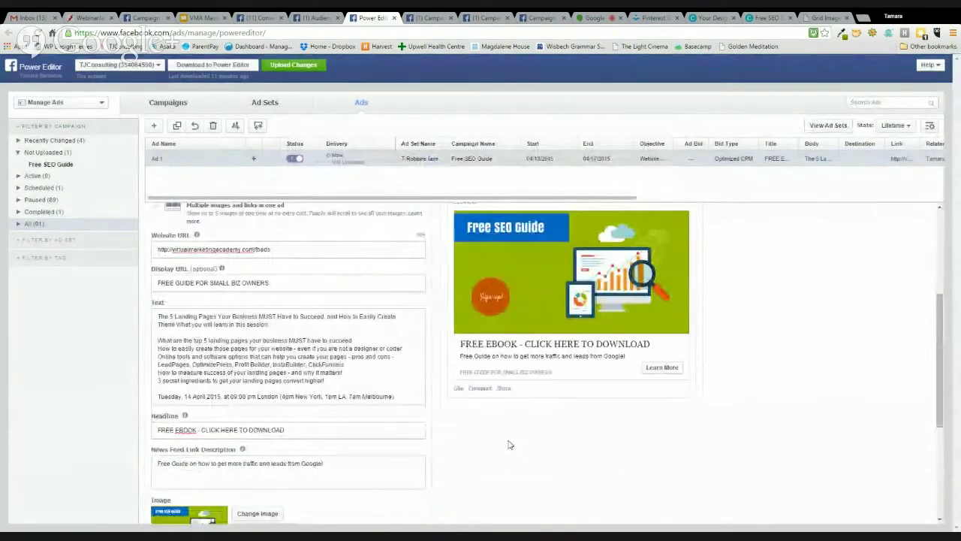
scroll(508, 444, up, 2)
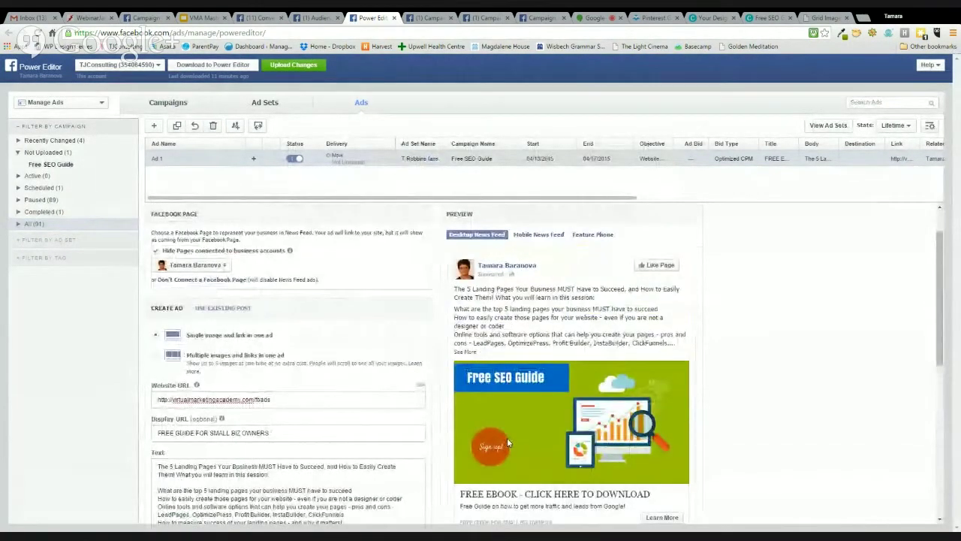
scroll(507, 437, down, 1)
scroll(408, 437, down, 2)
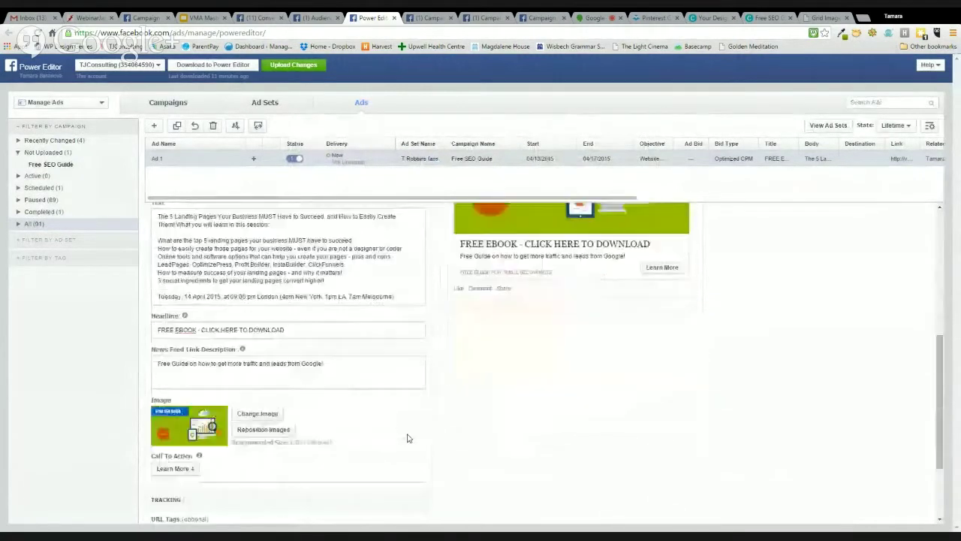
scroll(408, 438, down, 2)
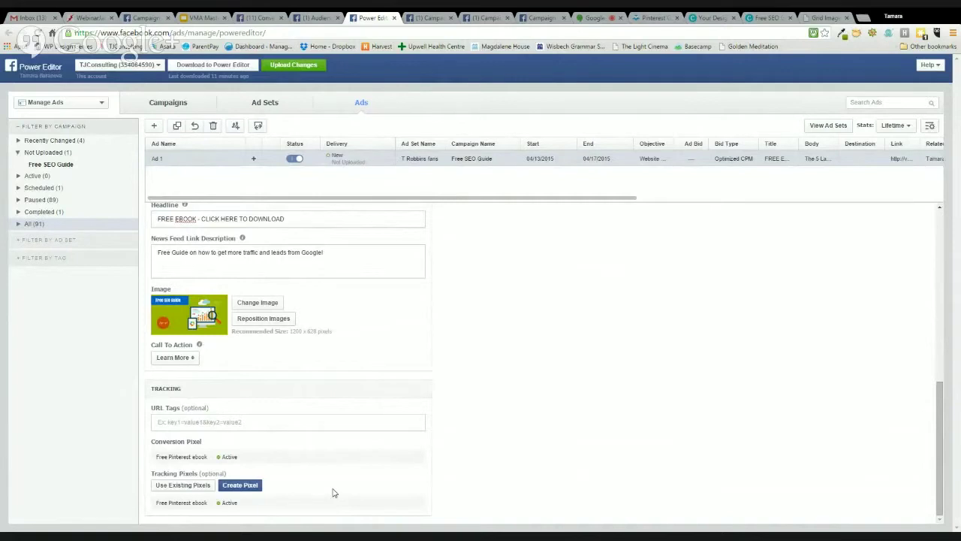
- Add the existing Email list optin pixel to Ad 1's tracking pixels
click(197, 491)
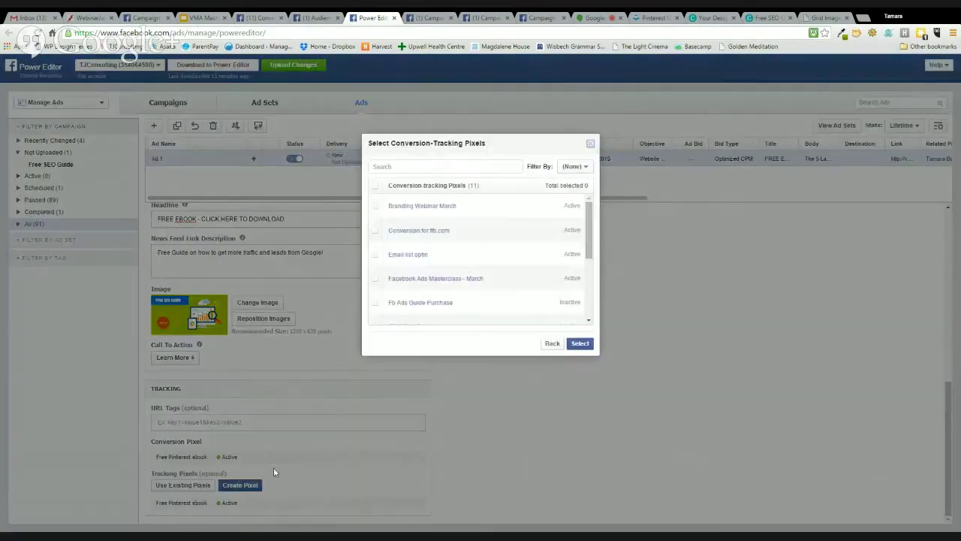
click(387, 255)
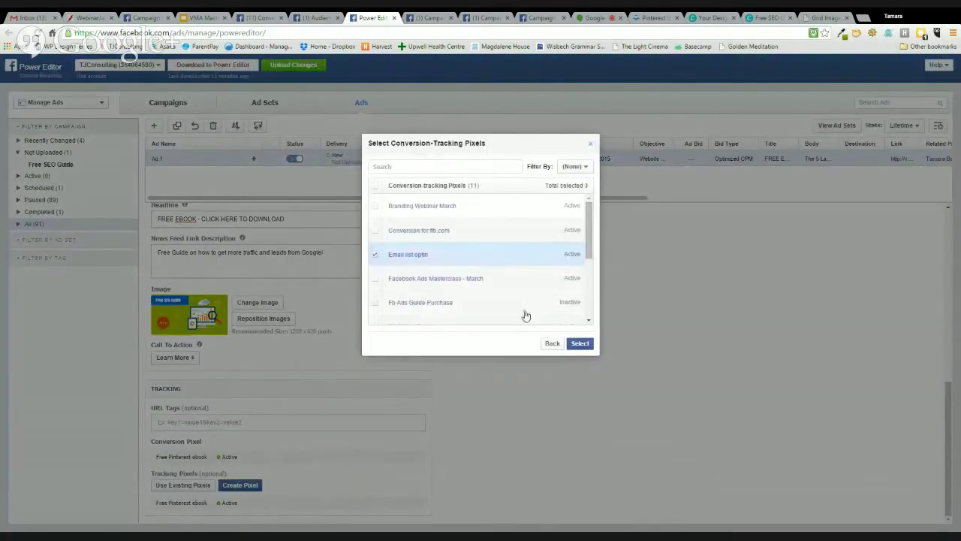
click(580, 343)
scroll(323, 473, down, 1)
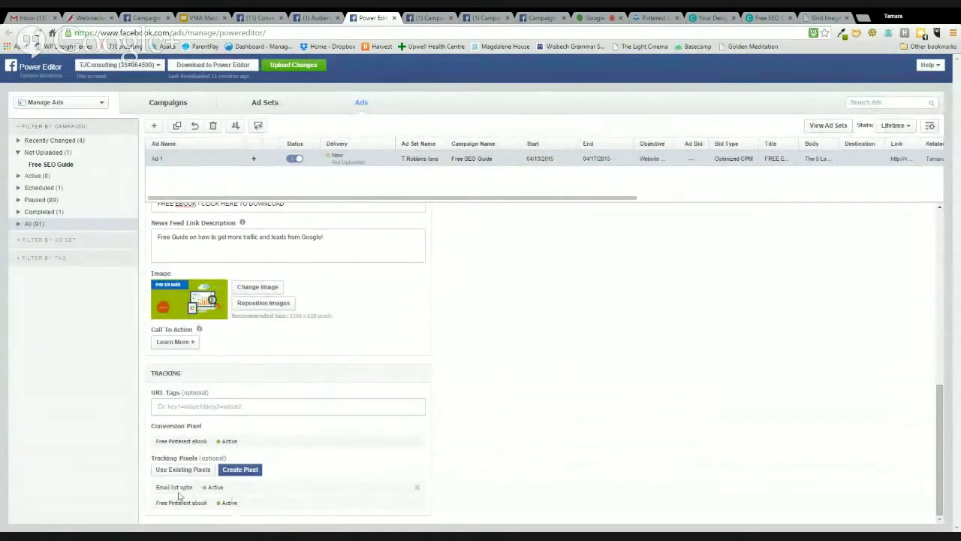
scroll(309, 477, up, 5)
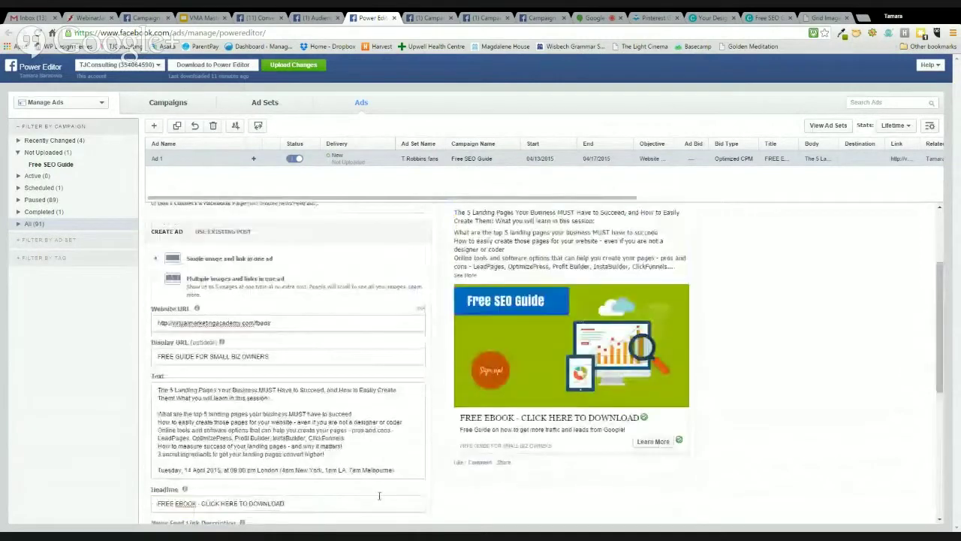
scroll(379, 496, up, 3)
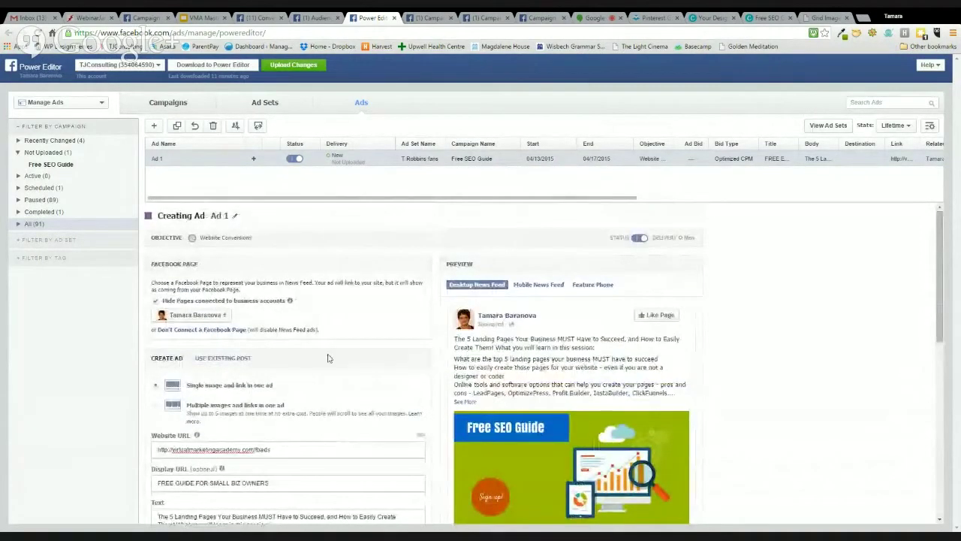